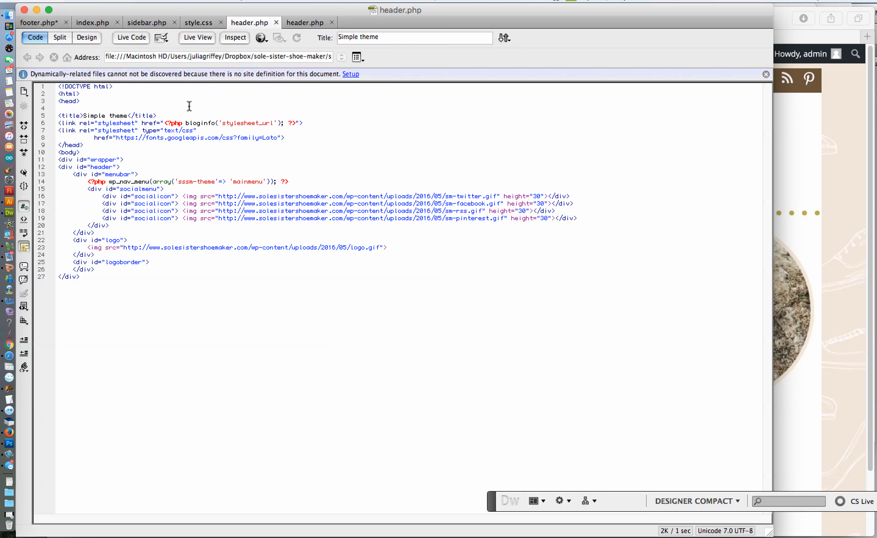
Open footer.php from the botsogo-WP-theme folder and copy its <?php wp_footer(); ?> line
{"action": "left_click", "coordinate": [300, 22]}
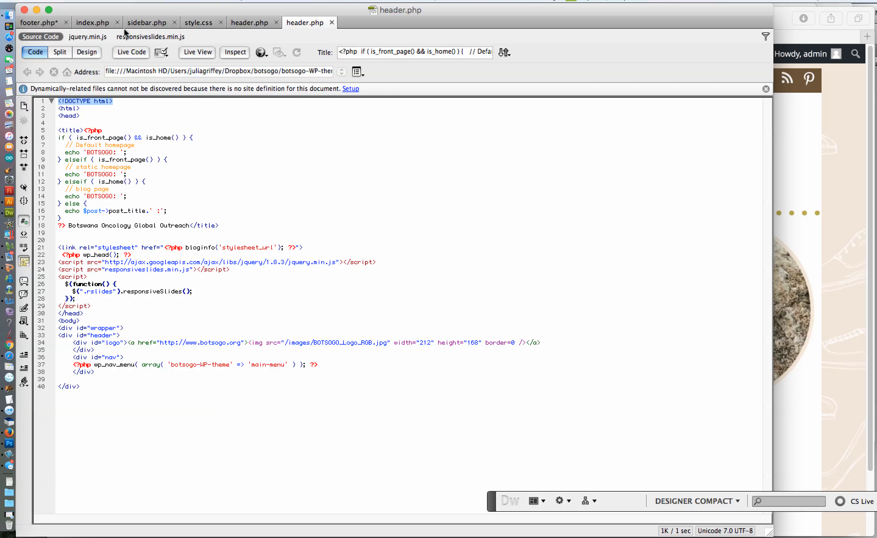
{"action": "left_click", "coordinate": [71, 123]}
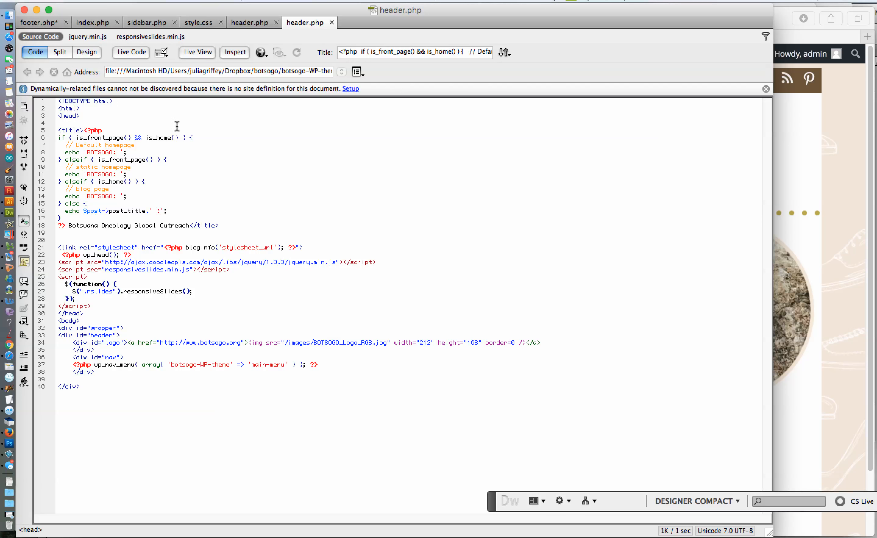
{"action": "left_click", "coordinate": [106, 1]}
{"action": "left_click", "coordinate": [113, 22]}
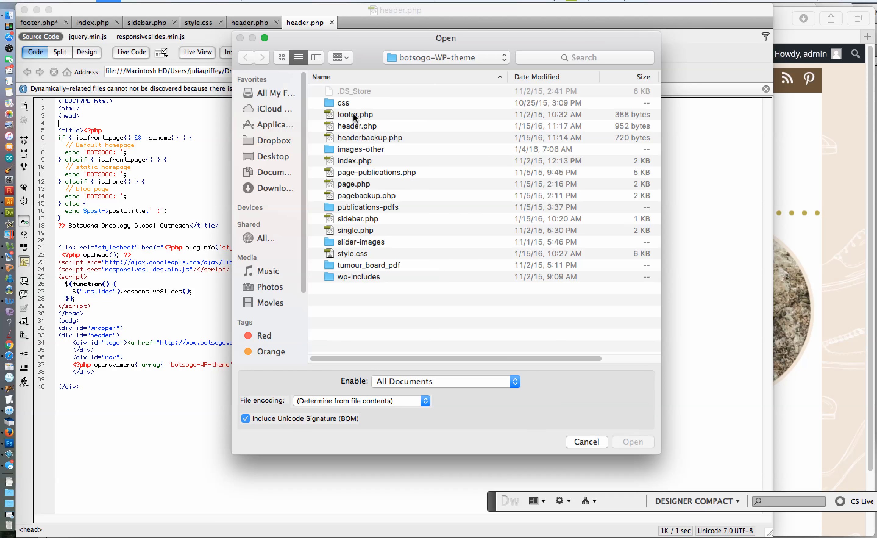
{"action": "double_click", "coordinate": [354, 114]}
{"action": "triple_click", "coordinate": [146, 94]}
{"action": "key", "text": "super+c"}
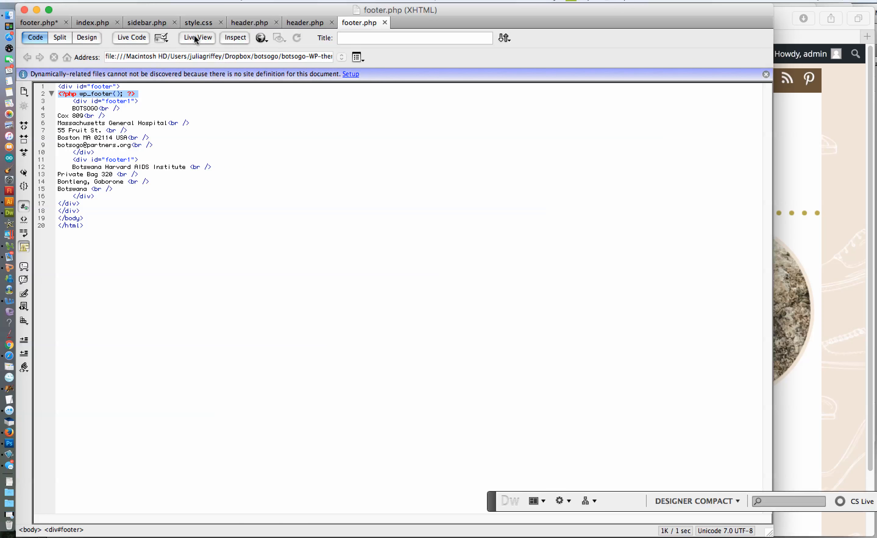
Paste the wp_footer line below the opening footer div in the sole-sister-shoe-maker theme's footer.php and save the file
{"action": "left_click", "coordinate": [49, 25]}
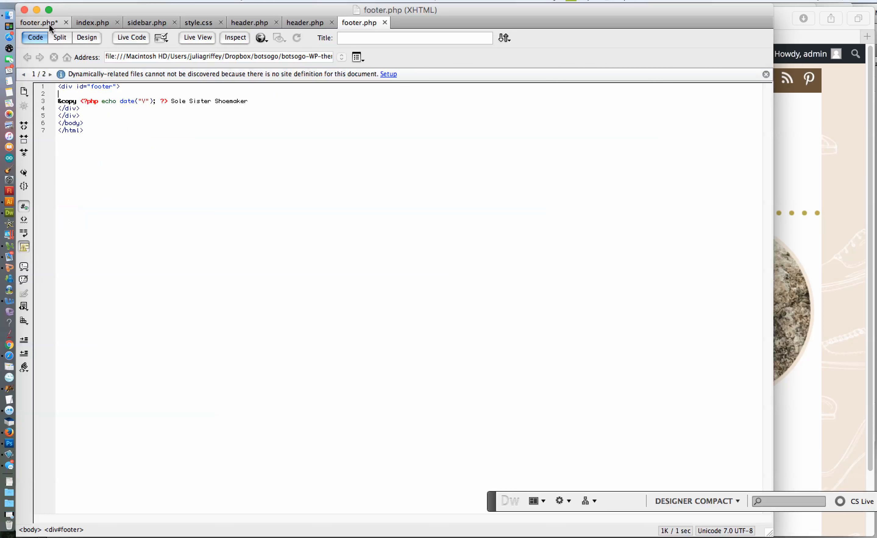
{"action": "key", "text": "super+v"}
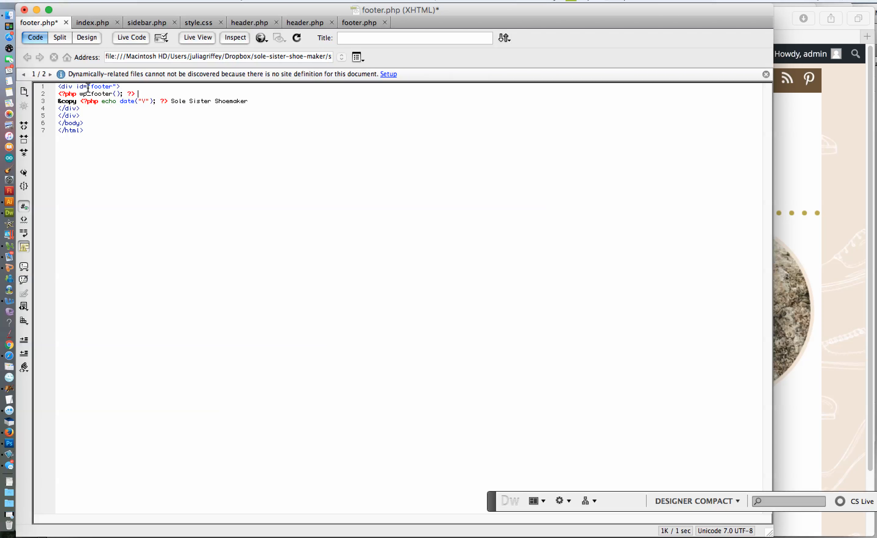
{"action": "key", "text": "super+s"}
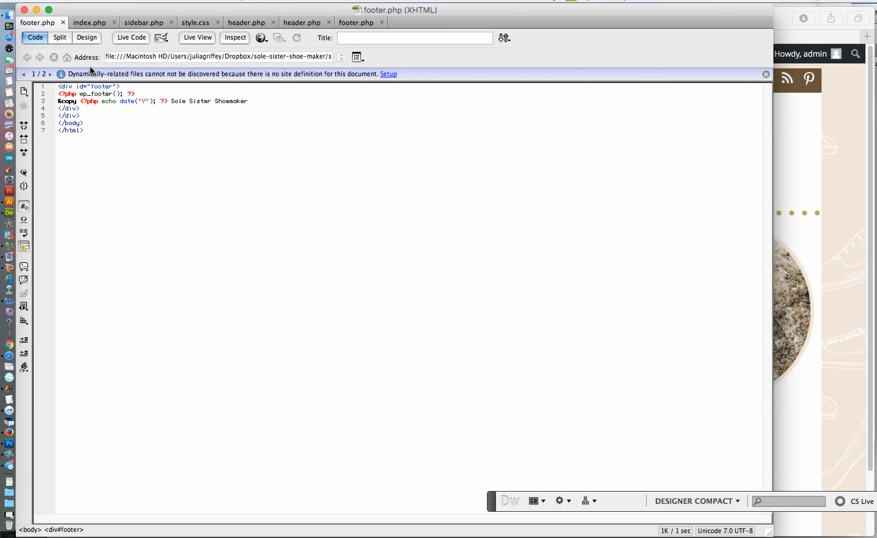
Add <?php wp_head(); ?> directly below the <head> tag in the sole-sister-shoe-maker theme's header.php and save the file
{"action": "left_click", "coordinate": [248, 23]}
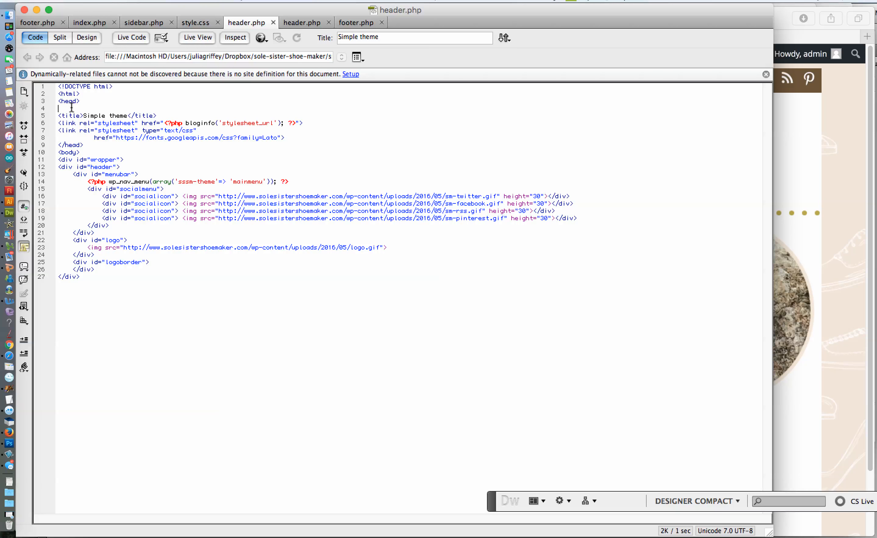
{"action": "key", "text": "super+v"}
{"action": "left_click_drag", "start_coordinate": [91, 108], "coordinate": [113, 108]}
{"action": "type", "text": "head"}
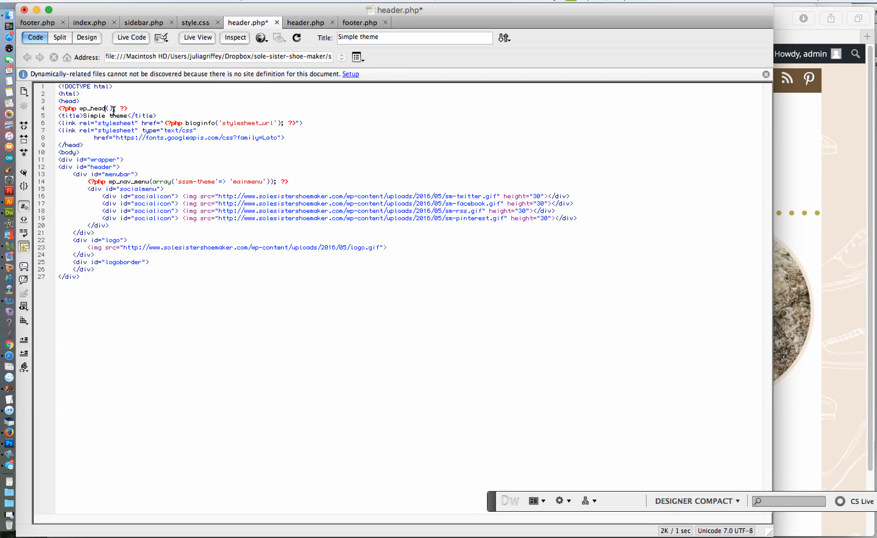
{"action": "key", "text": "super+s"}
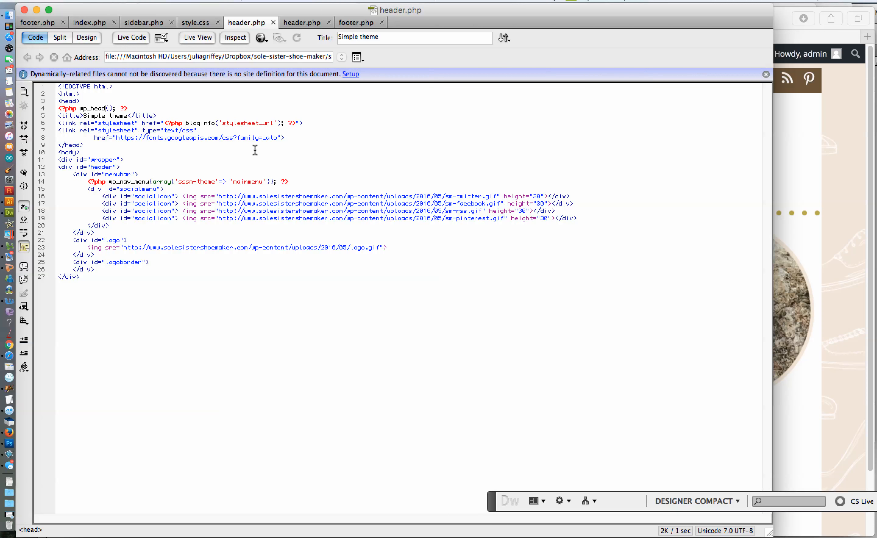
Switch to Safari, reload the solesistershoemaker.com home page and capture the page area below the admin bar as a screenshot
{"action": "left_click", "coordinate": [10, 15]}
{"action": "left_click", "coordinate": [9, 388]}
{"action": "left_click_drag", "start_coordinate": [351, 63], "coordinate": [629, 256]}
{"action": "left_click", "coordinate": [852, 478]}
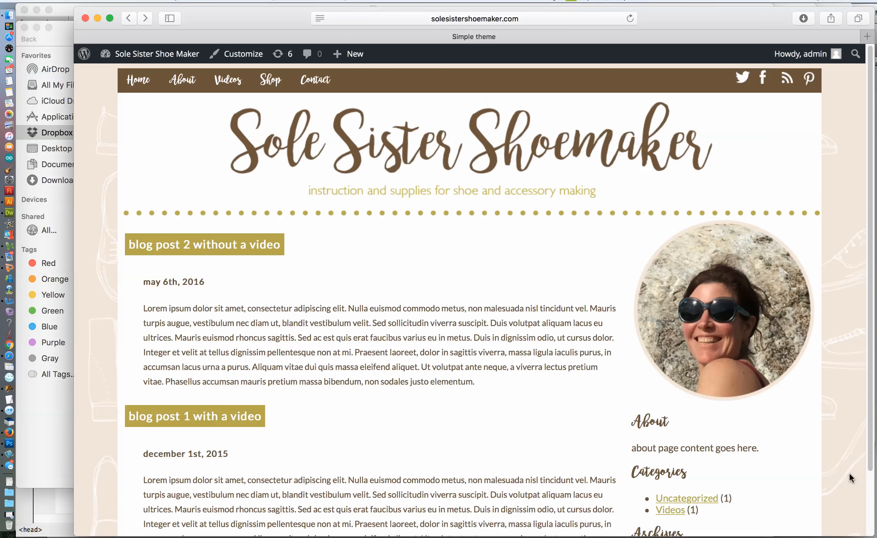
{"action": "left_click", "coordinate": [629, 19]}
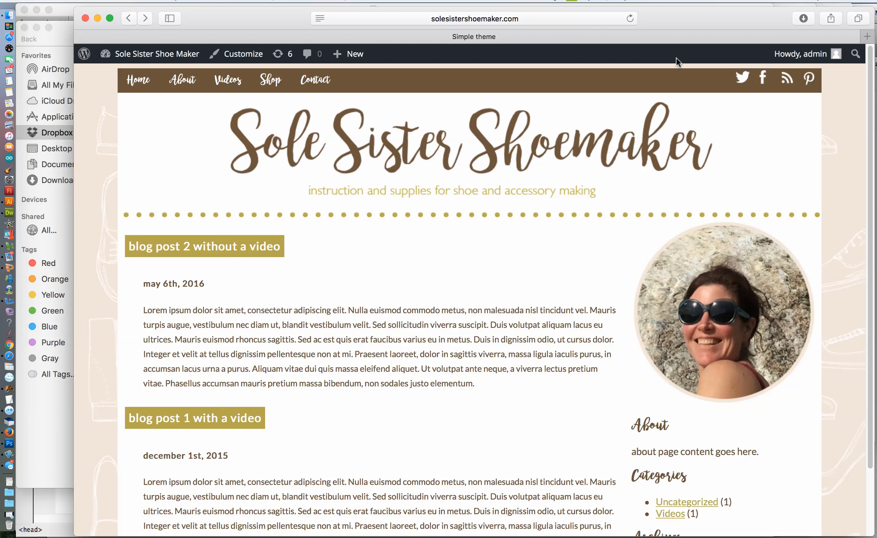
{"action": "key", "text": "super+shift+4"}
{"action": "left_click_drag", "start_coordinate": [107, 64], "coordinate": [814, 530]}
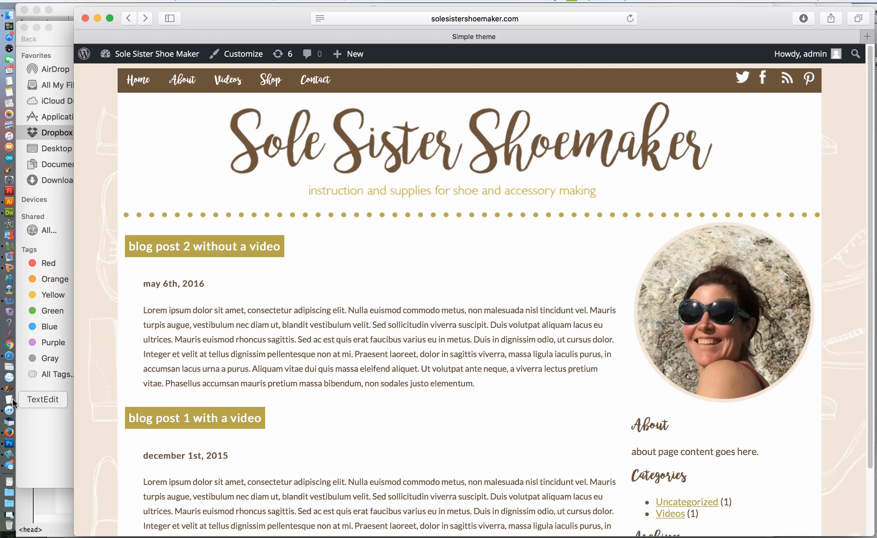
Switch to Photoshop and open screenshot.png from the images folder inside sole-sister-shoe-maker's interface-designs folder
{"action": "left_click", "coordinate": [10, 444]}
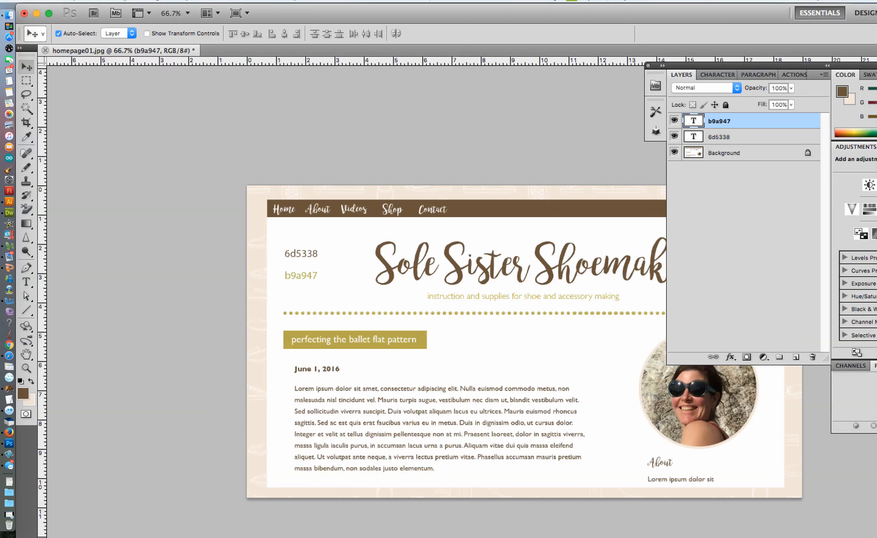
{"action": "left_click", "coordinate": [90, 1]}
{"action": "left_click", "coordinate": [105, 23]}
{"action": "left_click", "coordinate": [433, 73]}
{"action": "left_click", "coordinate": [429, 99]}
{"action": "scroll", "coordinate": [380, 220], "scroll_direction": "down", "scroll_amount": 10}
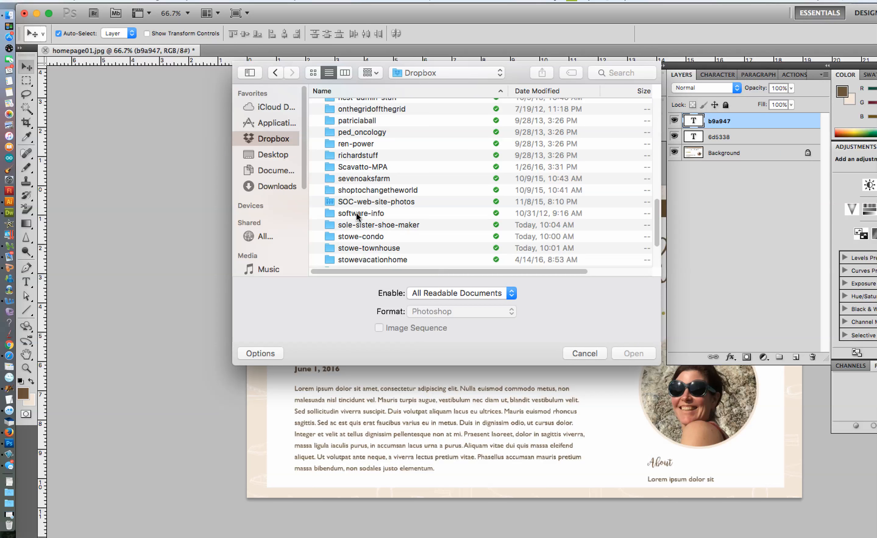
{"action": "double_click", "coordinate": [359, 225]}
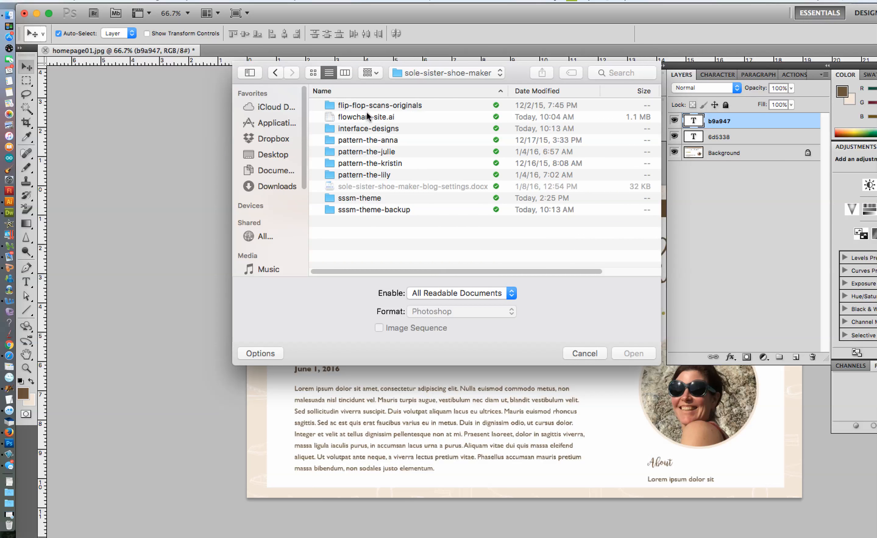
{"action": "double_click", "coordinate": [364, 199]}
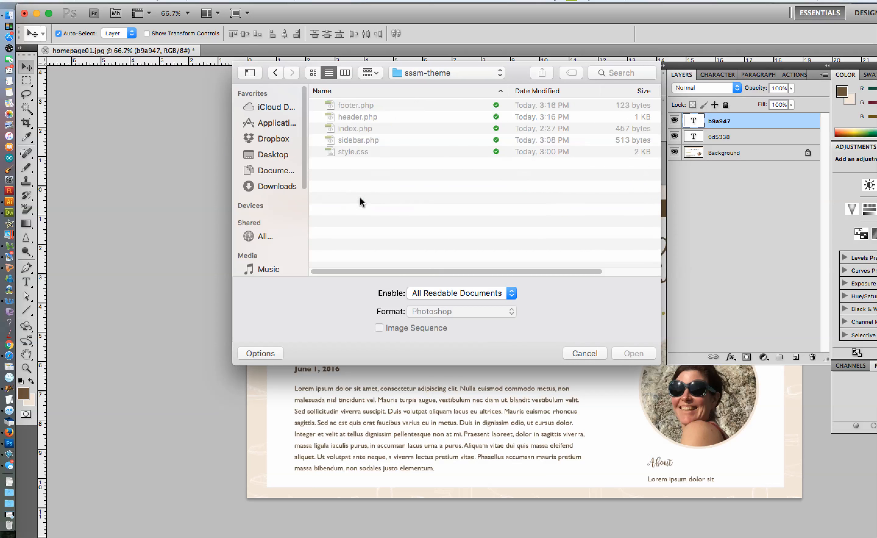
{"action": "left_click", "coordinate": [414, 72]}
{"action": "left_click", "coordinate": [420, 84]}
{"action": "double_click", "coordinate": [368, 129]}
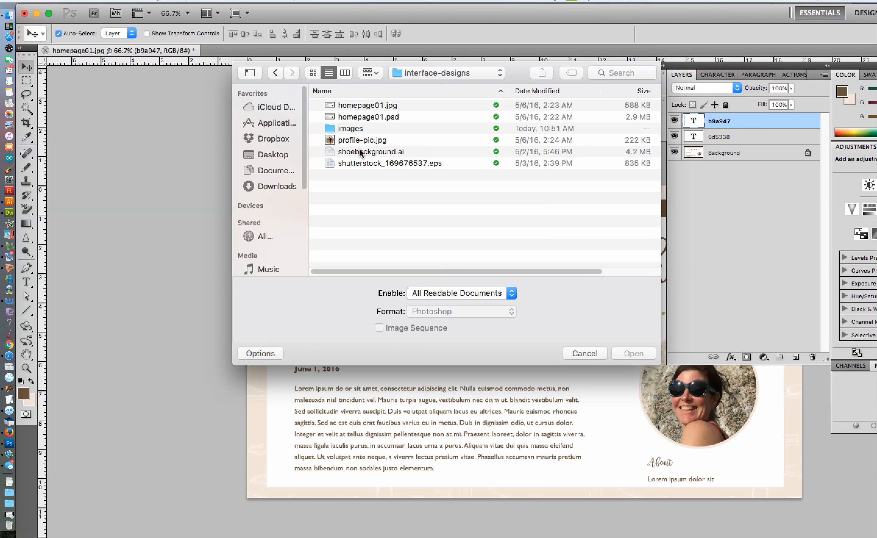
{"action": "double_click", "coordinate": [357, 130]}
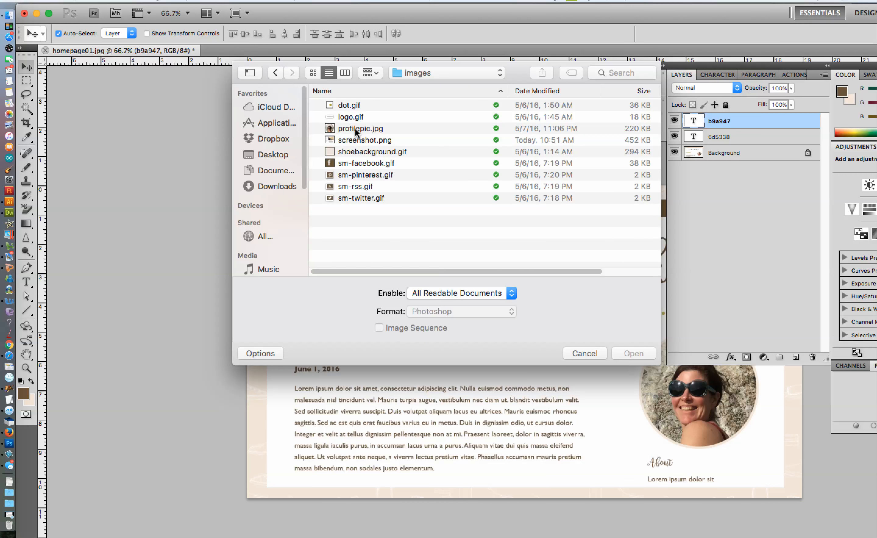
{"action": "double_click", "coordinate": [362, 140]}
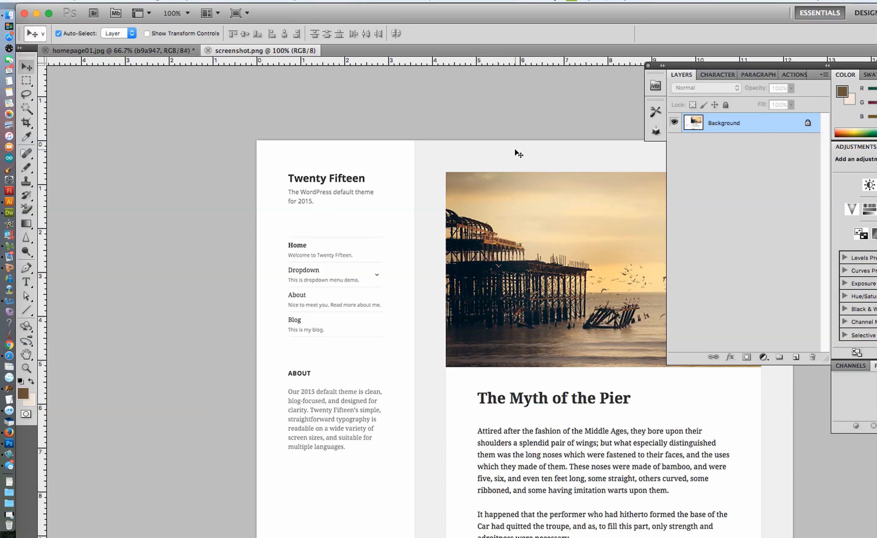
Paste the home page capture into screenshot.png and scale it down to 46.63%, aligned with the canvas's upper-left corner
{"action": "key", "text": "super+v"}
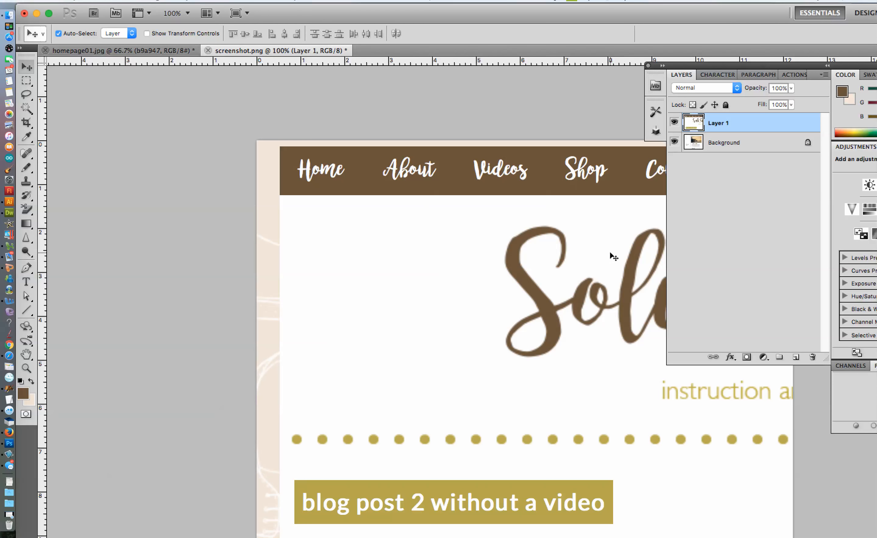
{"action": "key", "text": "super+t"}
{"action": "left_click_drag", "start_coordinate": [258, 139], "coordinate": [561, 350]}
{"action": "left_click_drag", "start_coordinate": [628, 398], "coordinate": [326, 213]}
{"action": "left_click_drag", "start_coordinate": [255, 158], "coordinate": [658, 415]}
{"action": "left_click_drag", "start_coordinate": [737, 455], "coordinate": [339, 180]}
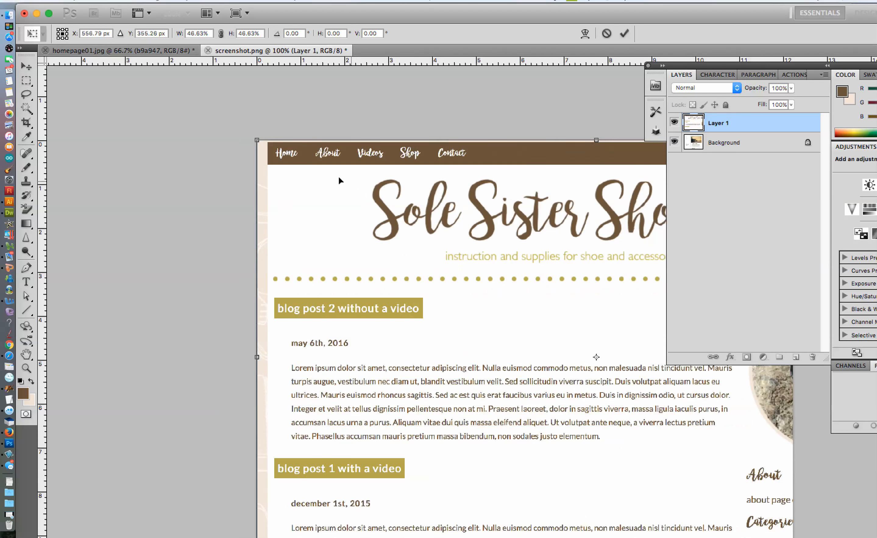
Scale the pasted capture to 36.80% so it spans the canvas width and nudge it up to the canvas's upper edge
{"action": "left_click_drag", "start_coordinate": [701, 66], "coordinate": [876, 201]}
{"action": "left_click_drag", "start_coordinate": [257, 141], "coordinate": [503, 299]}
{"action": "left_click_drag", "start_coordinate": [579, 345], "coordinate": [442, 194]}
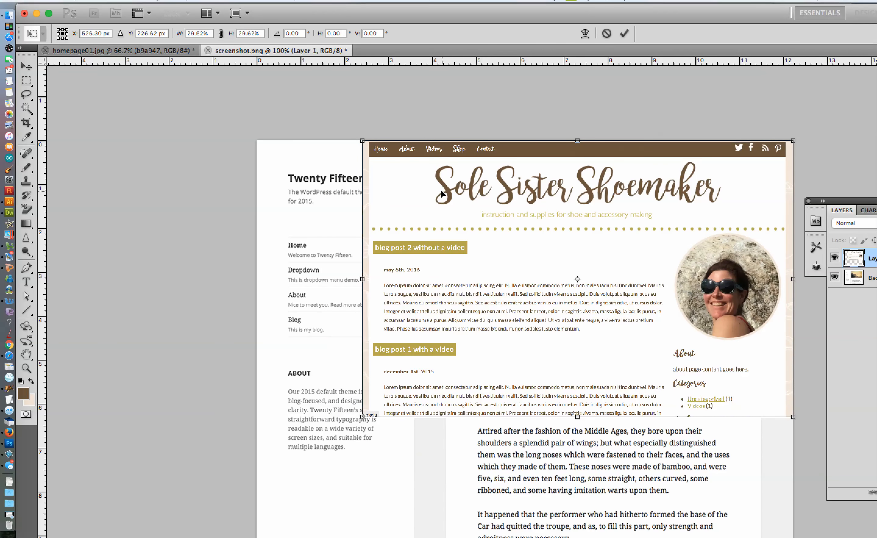
{"action": "left_click_drag", "start_coordinate": [363, 416], "coordinate": [235, 460]}
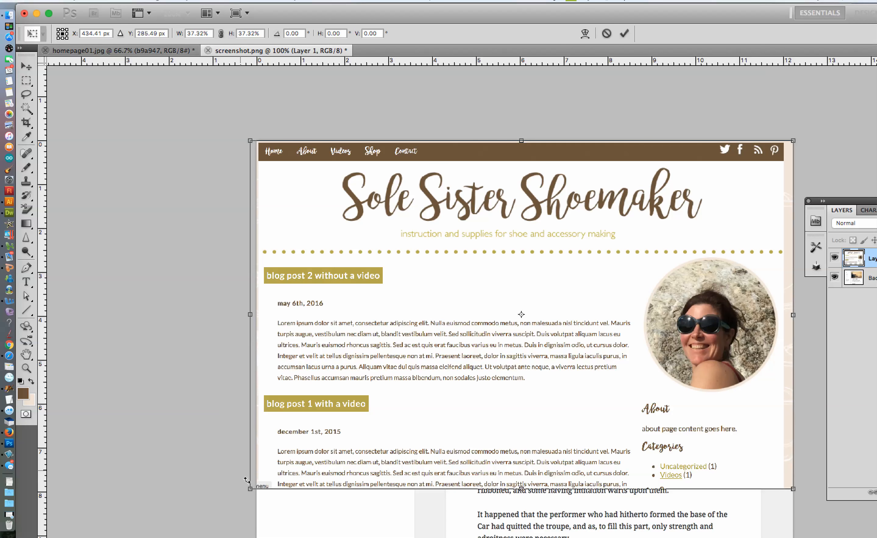
{"action": "left_click_drag", "start_coordinate": [251, 494], "coordinate": [259, 488]}
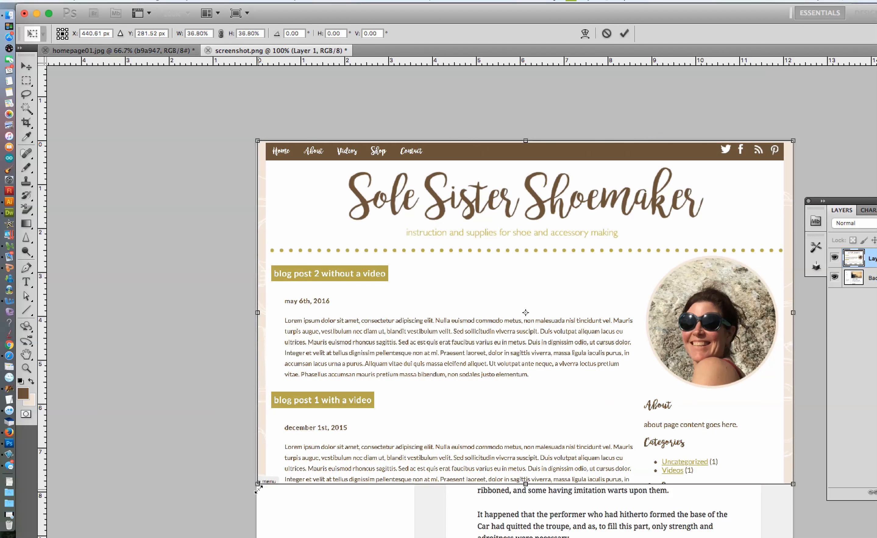
{"action": "key", "text": "Return"}
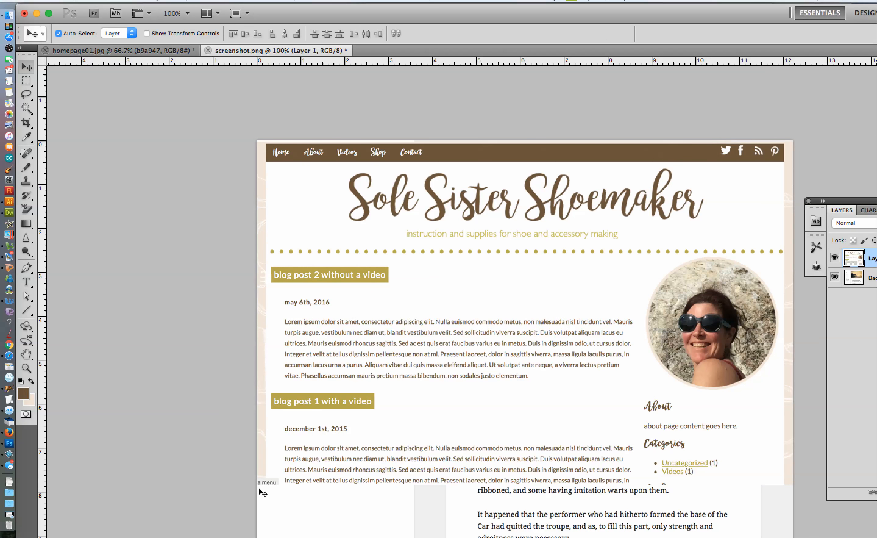
{"action": "key", "text": "Up"}
{"action": "key", "text": "Up"}
{"action": "key", "text": "Up"}
{"action": "key", "text": "Up"}
{"action": "key", "text": "Up"}
{"action": "key", "text": "Up"}
{"action": "key", "text": "Up"}
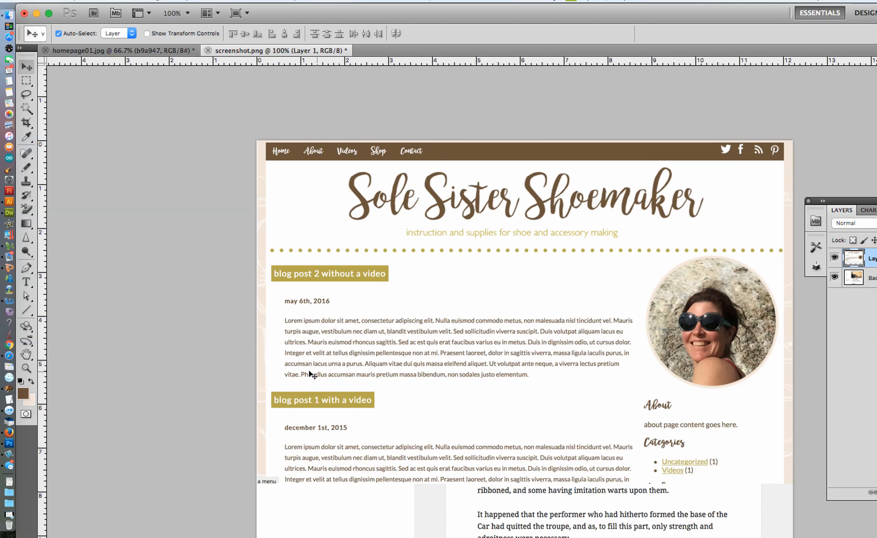
Marquee-select the home page capture across the full canvas width, excluding the old theme image below, and crop the image to it
{"action": "left_click", "coordinate": [870, 263], "text": "super"}
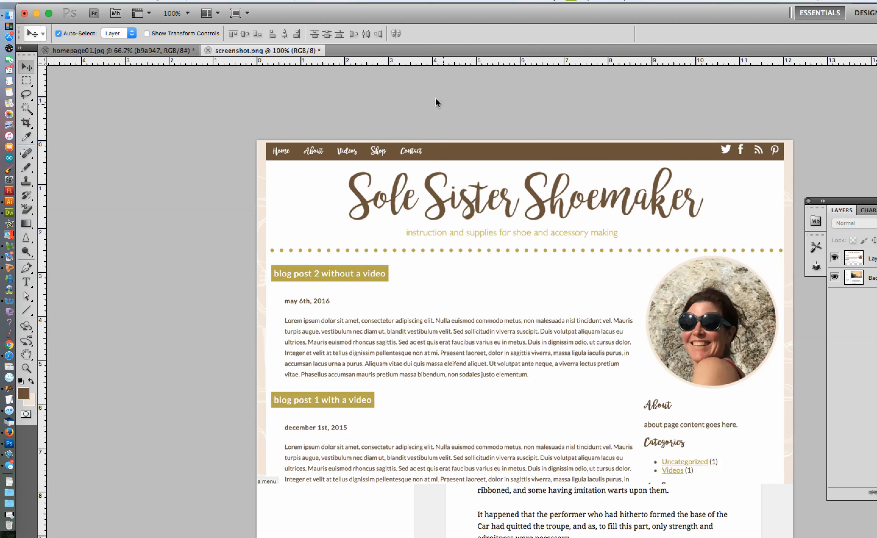
{"action": "left_click", "coordinate": [26, 80]}
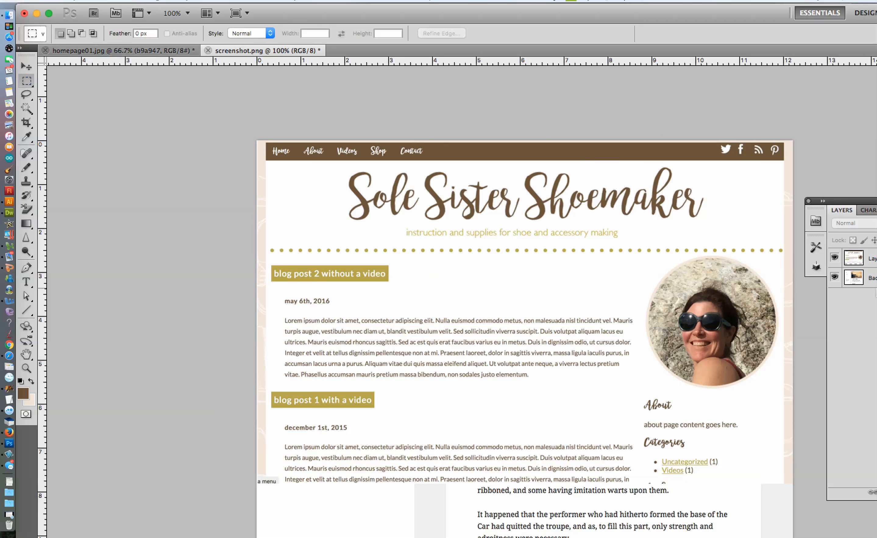
{"action": "left_click", "coordinate": [872, 263]}
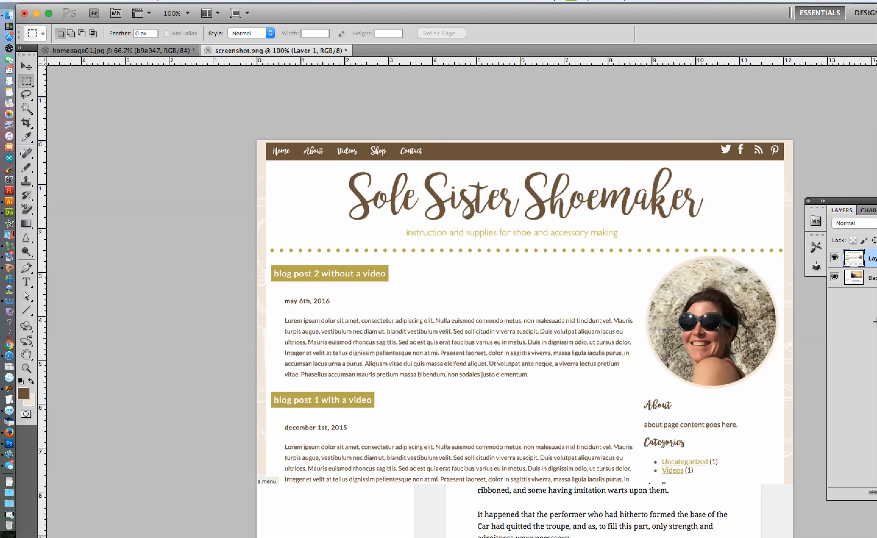
{"action": "left_click", "coordinate": [875, 262], "text": "super"}
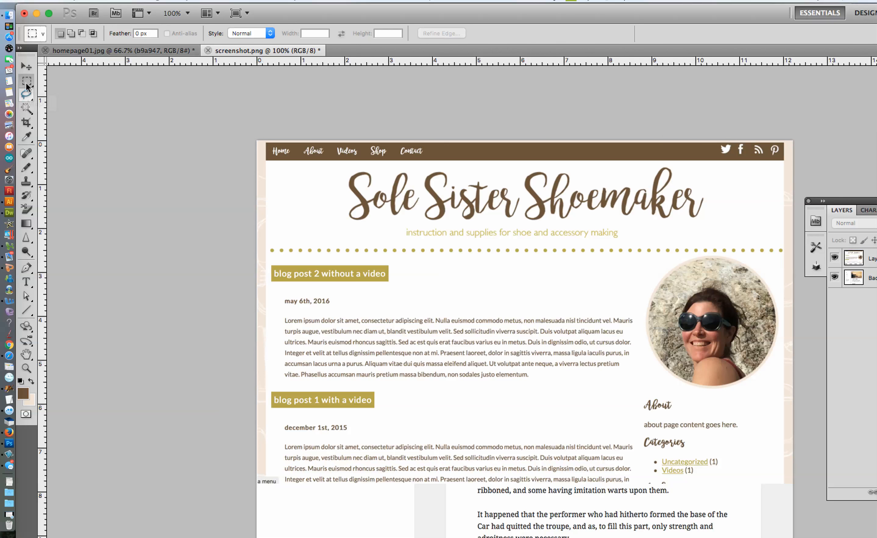
{"action": "left_click_drag", "start_coordinate": [809, 392], "coordinate": [794, 481]}
{"action": "left_click", "coordinate": [153, 1]}
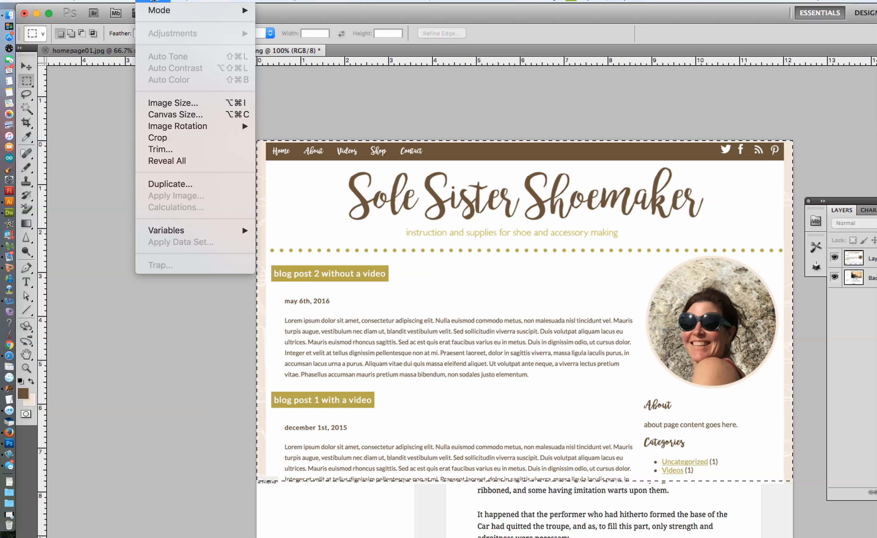
{"action": "left_click", "coordinate": [187, 135]}
{"action": "left_click", "coordinate": [95, 2]}
{"action": "left_click", "coordinate": [117, 183]}
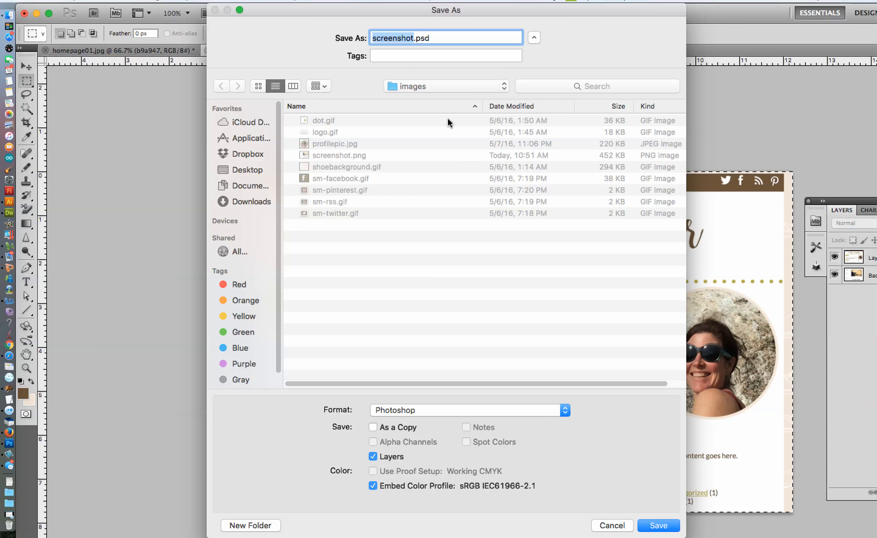
{"action": "left_click", "coordinate": [342, 154]}
{"action": "left_click", "coordinate": [425, 410]}
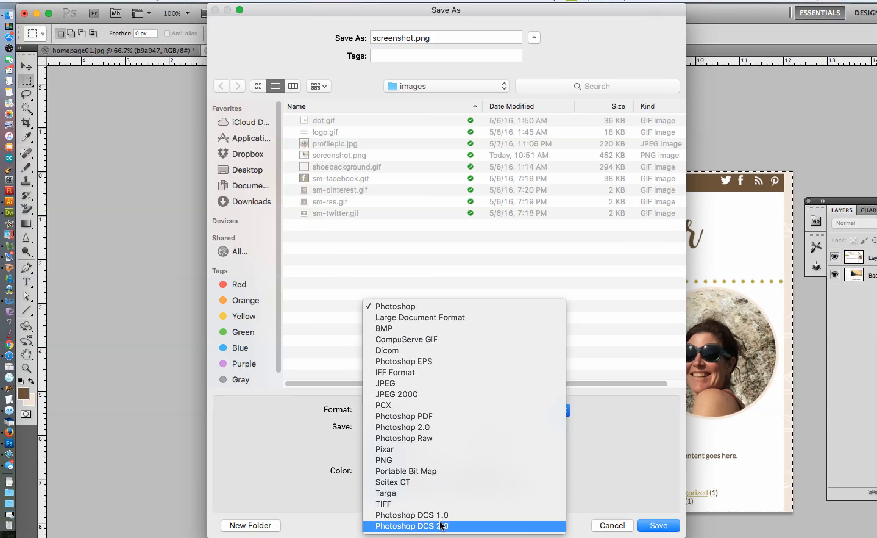
{"action": "left_click", "coordinate": [403, 461]}
{"action": "left_click", "coordinate": [655, 527]}
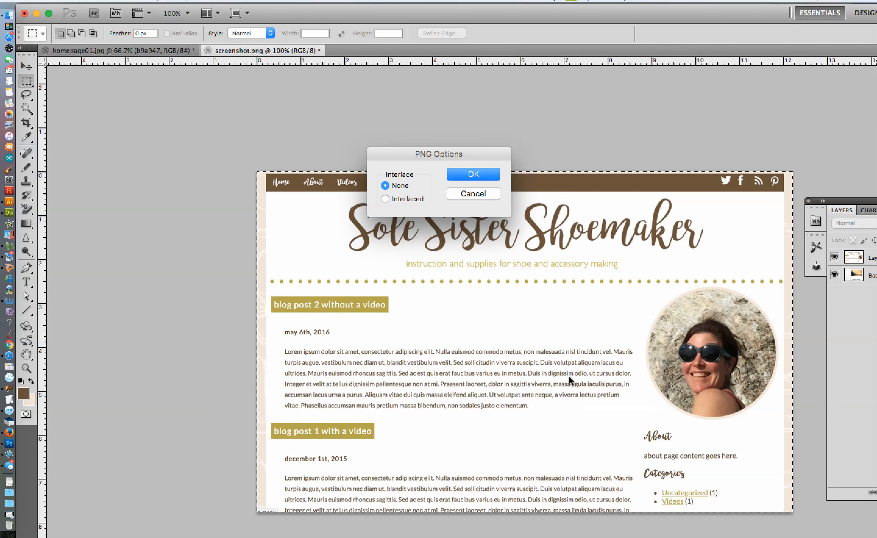
{"action": "left_click", "coordinate": [471, 195]}
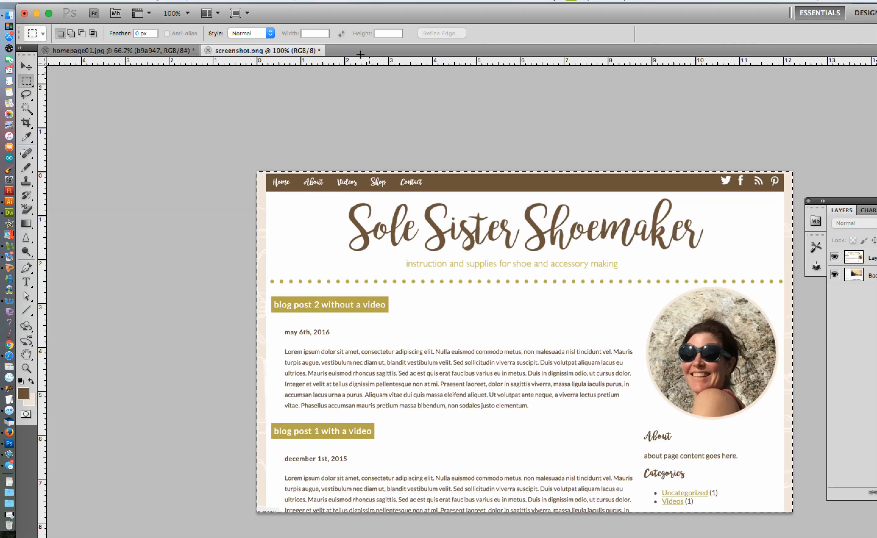
Flatten the cropped home page image and save screenshot.png
{"action": "left_click", "coordinate": [187, 1]}
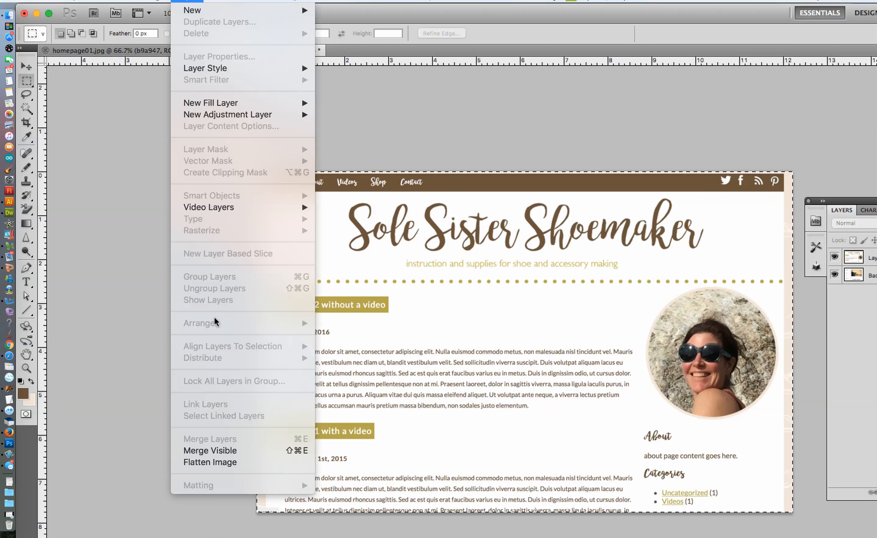
{"action": "left_click", "coordinate": [215, 462]}
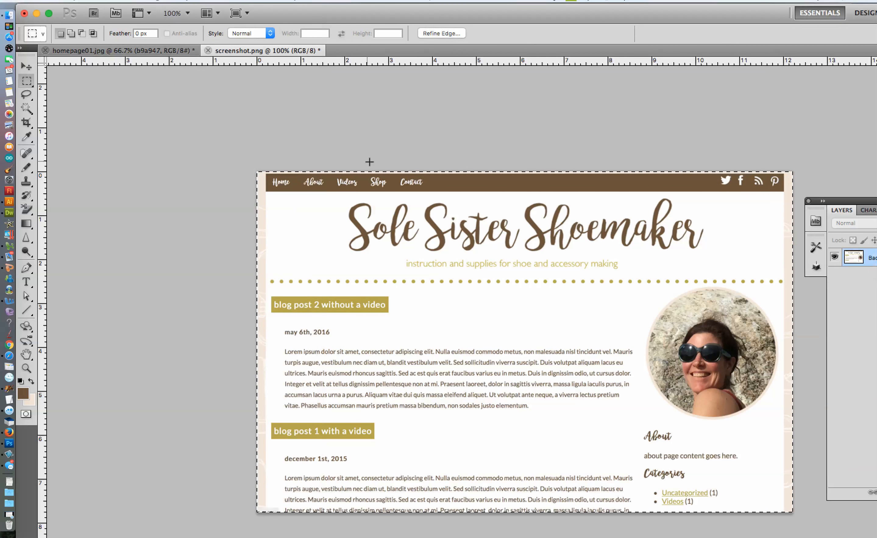
{"action": "key", "text": "super+s"}
Switch to Finder and move screenshot.png from interface-designs' images folder into the sssm-theme folder
{"action": "left_click", "coordinate": [9, 15]}
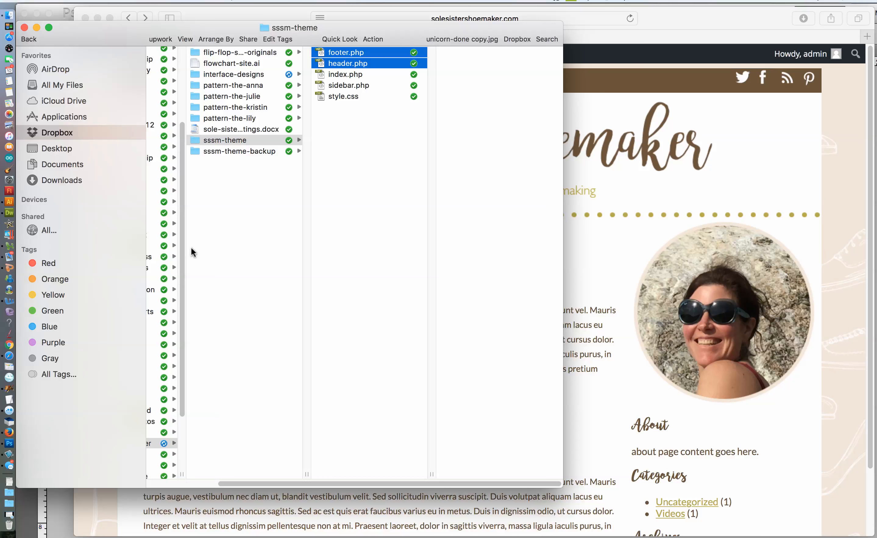
{"action": "left_click", "coordinate": [235, 75]}
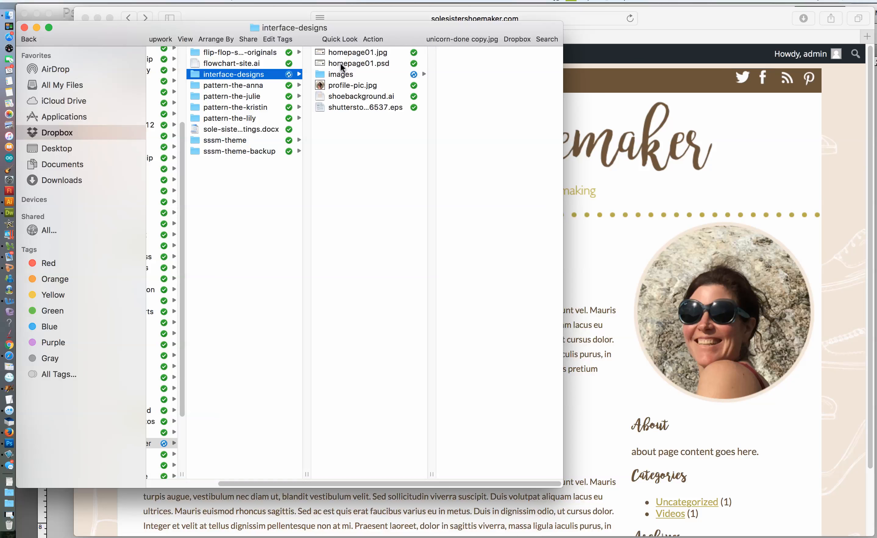
{"action": "left_click", "coordinate": [342, 75]}
{"action": "left_click", "coordinate": [455, 85]}
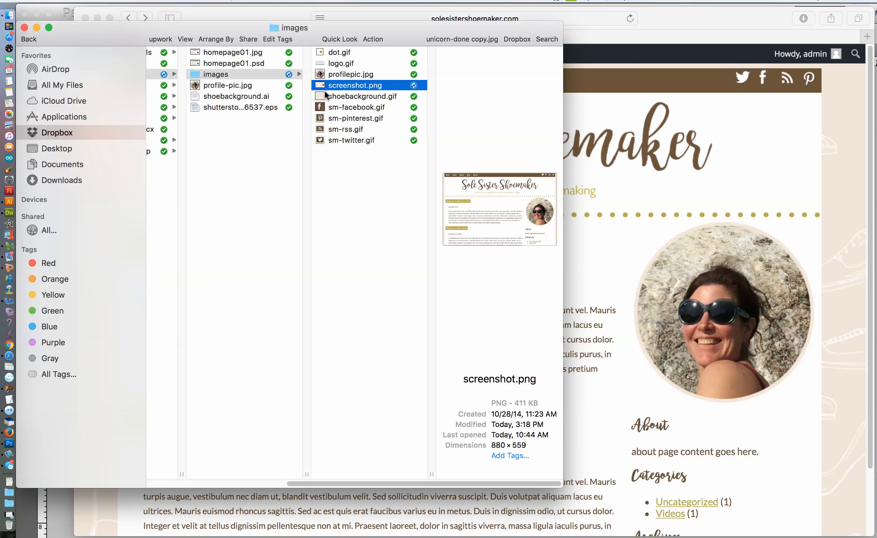
{"action": "left_click_drag", "start_coordinate": [326, 487], "coordinate": [274, 486]}
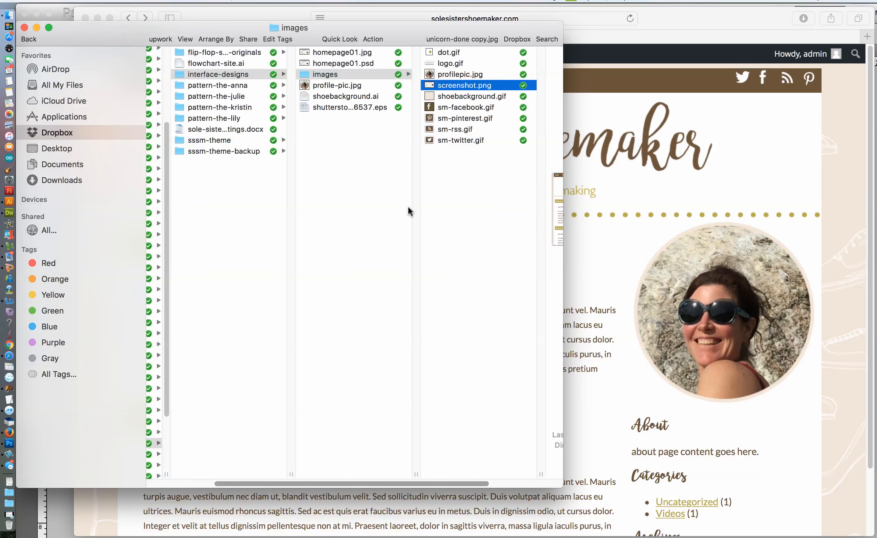
{"action": "left_click_drag", "start_coordinate": [449, 86], "coordinate": [215, 143]}
{"action": "left_click", "coordinate": [215, 143]}
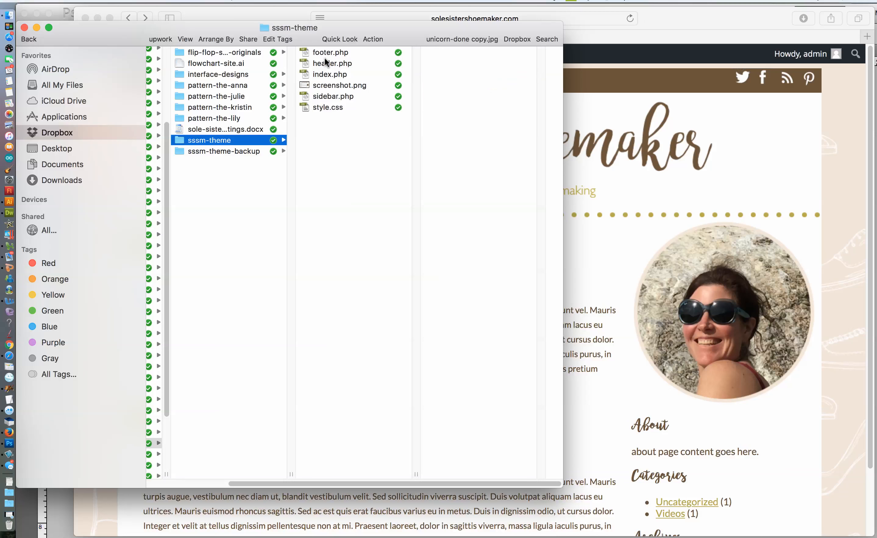
Switch to Fetch and try to upload screenshot.png from the local sssm-theme folder to the server's sssm-theme folder
{"action": "left_click", "coordinate": [9, 389]}
{"action": "left_click", "coordinate": [326, 88]}
{"action": "left_click_drag", "start_coordinate": [327, 88], "coordinate": [726, 283]}
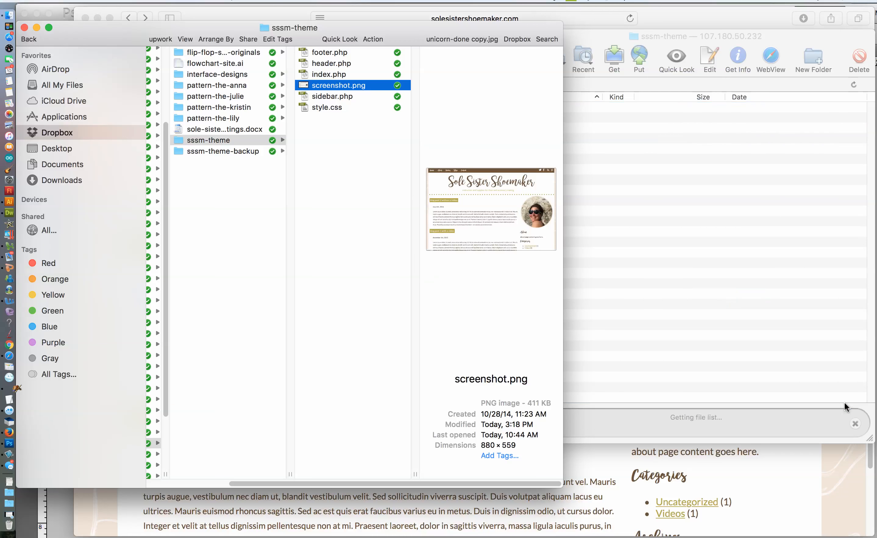
Switch to Safari's WordPress Media Library window and close the attachment details of profilepic.jpg
{"action": "left_click", "coordinate": [846, 496]}
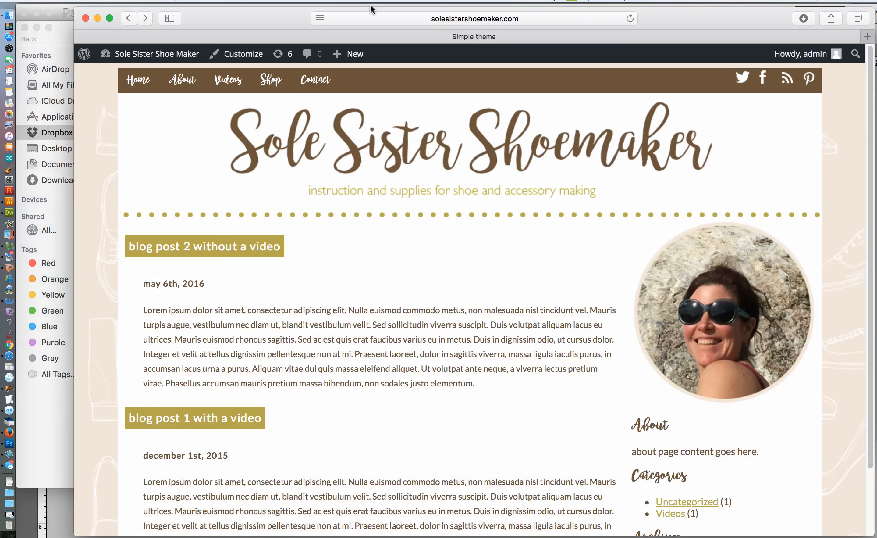
{"action": "left_click", "coordinate": [304, 1]}
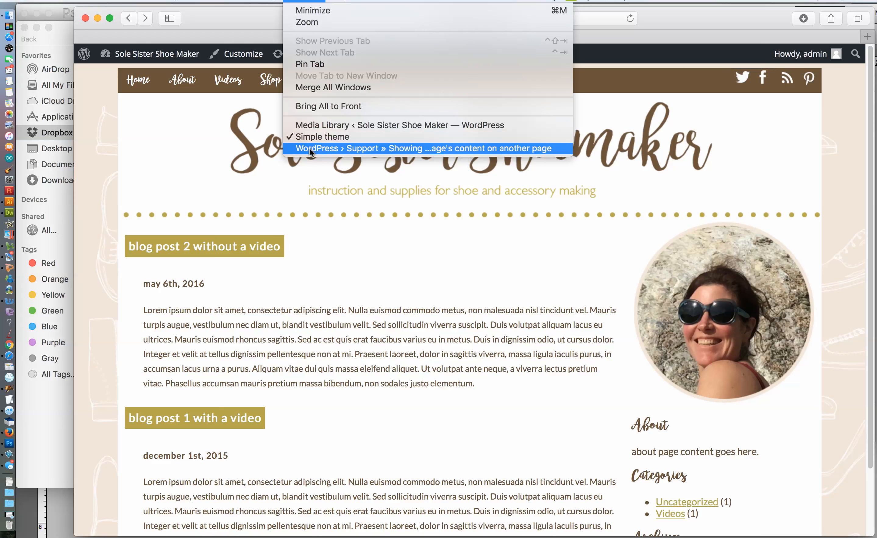
{"action": "left_click", "coordinate": [310, 126]}
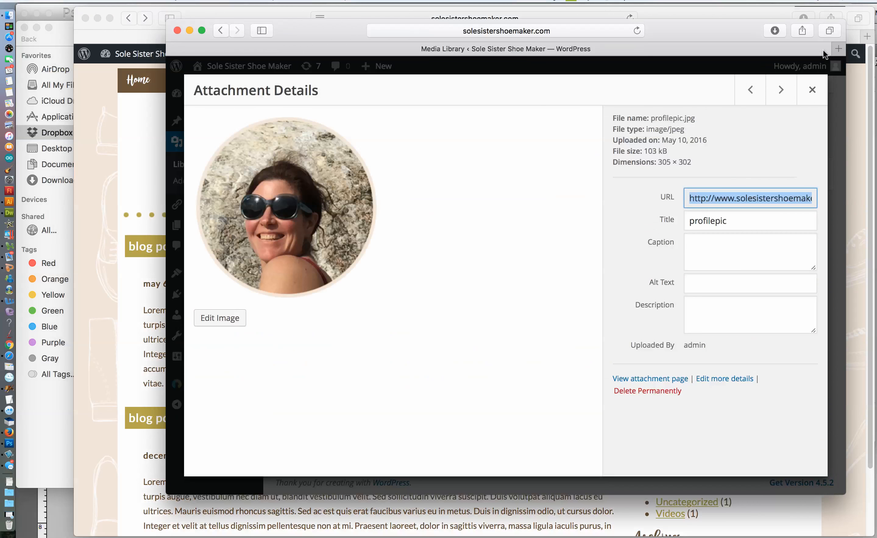
{"action": "left_click", "coordinate": [812, 90]}
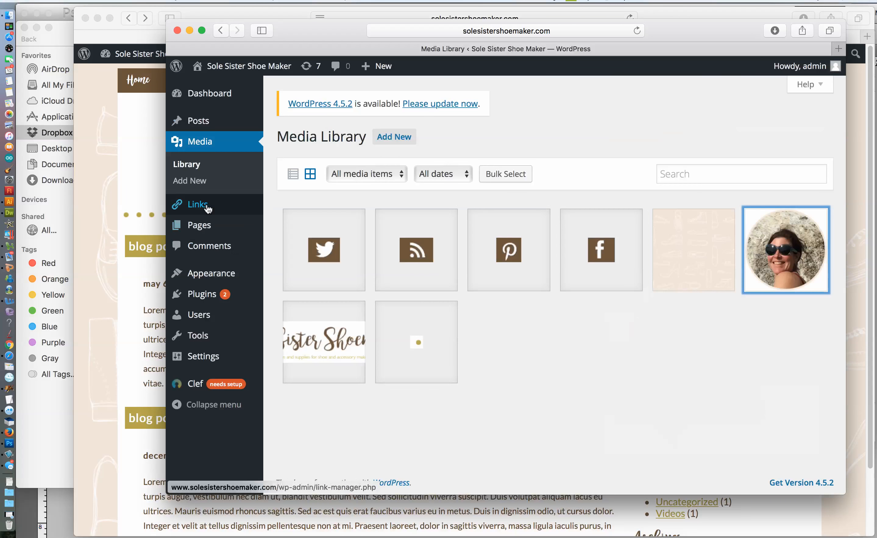
Open the WordPress Themes page and reload it to check the thumbnail of the active sssm-theme
{"action": "mouse_move", "coordinate": [222, 275]}
{"action": "left_click", "coordinate": [288, 275]}
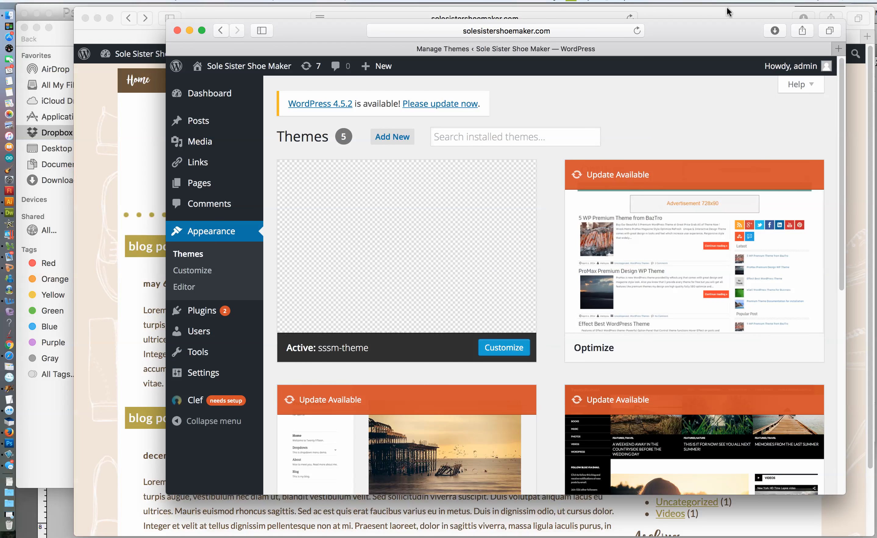
{"action": "left_click", "coordinate": [637, 31]}
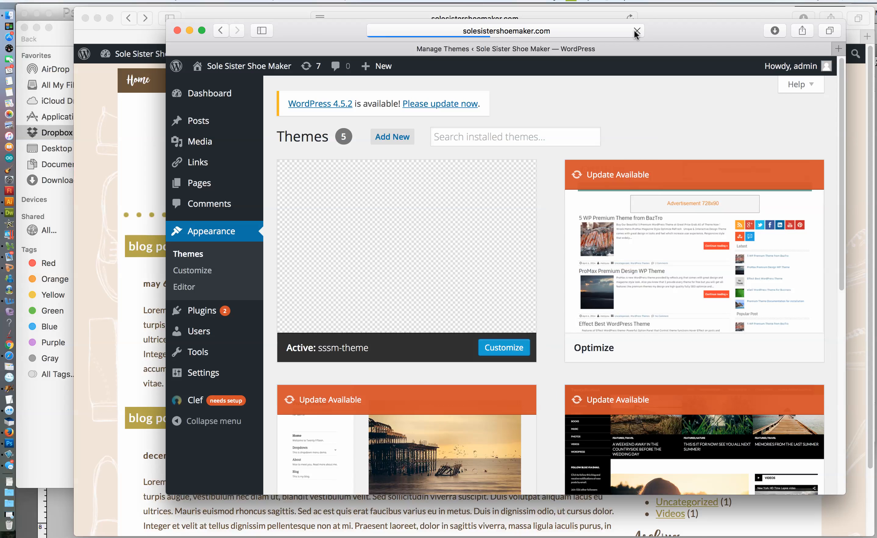
{"action": "mouse_move", "coordinate": [535, 232]}
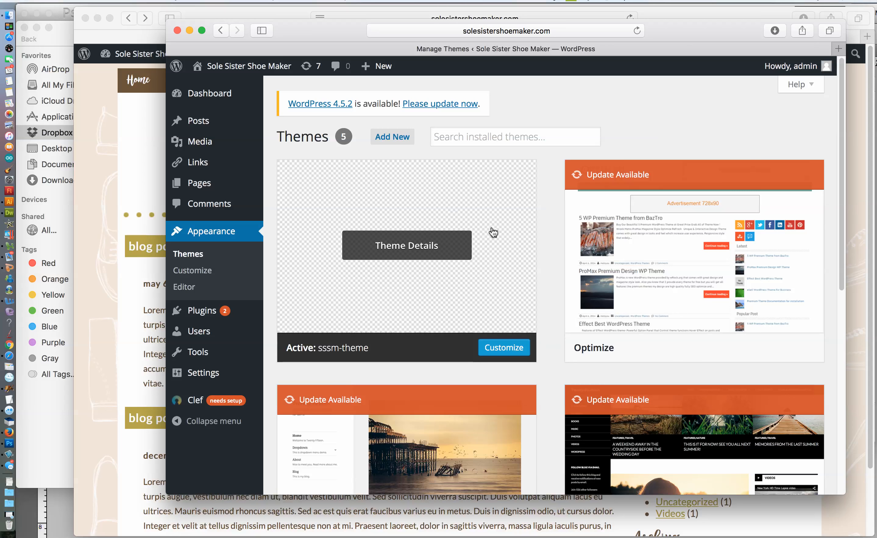
Move the site's browser window aside to return to Fetch, and close the server's sssm-theme window with its download folder alert
{"action": "left_click", "coordinate": [105, 149]}
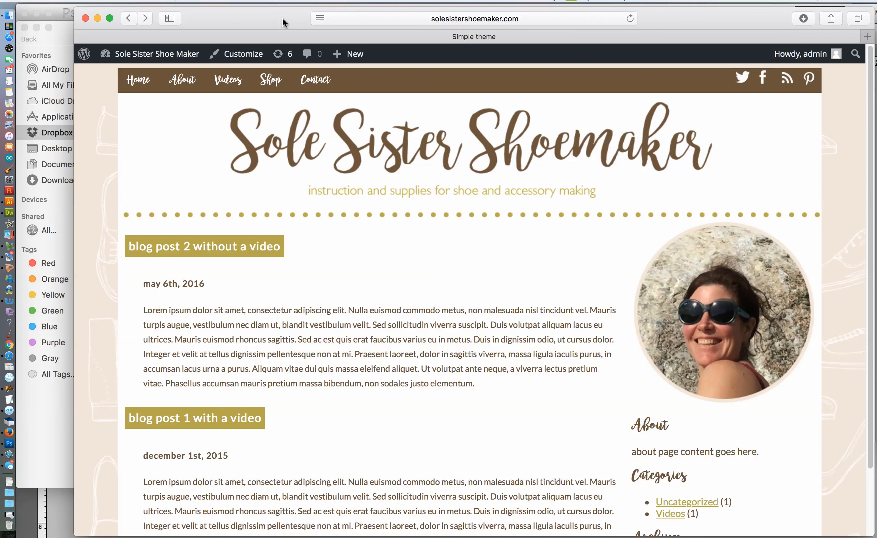
{"action": "left_click_drag", "start_coordinate": [264, 25], "coordinate": [224, 108]}
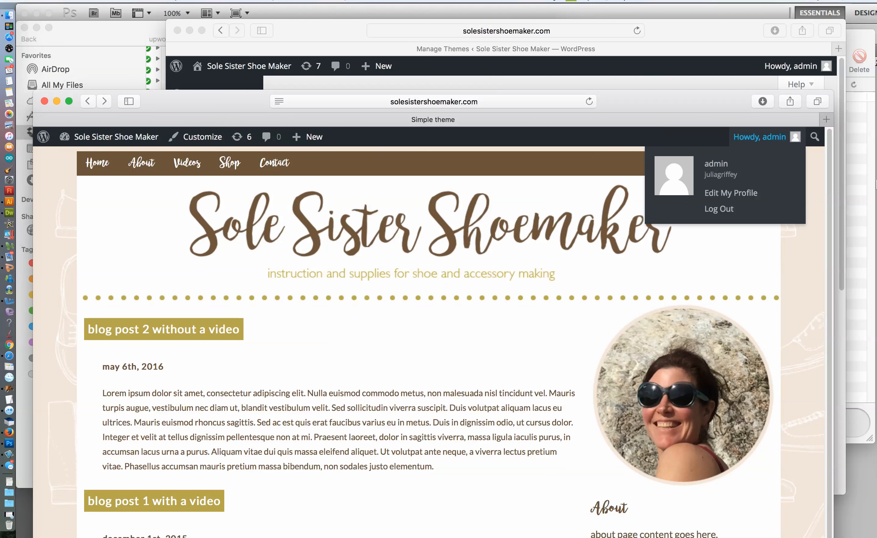
{"action": "left_click", "coordinate": [857, 178]}
{"action": "left_click", "coordinate": [810, 162]}
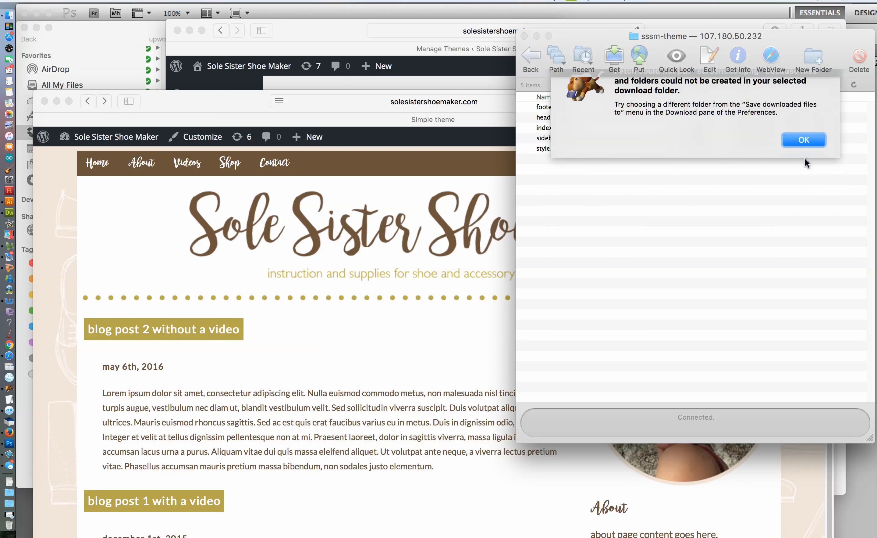
{"action": "left_click", "coordinate": [524, 36]}
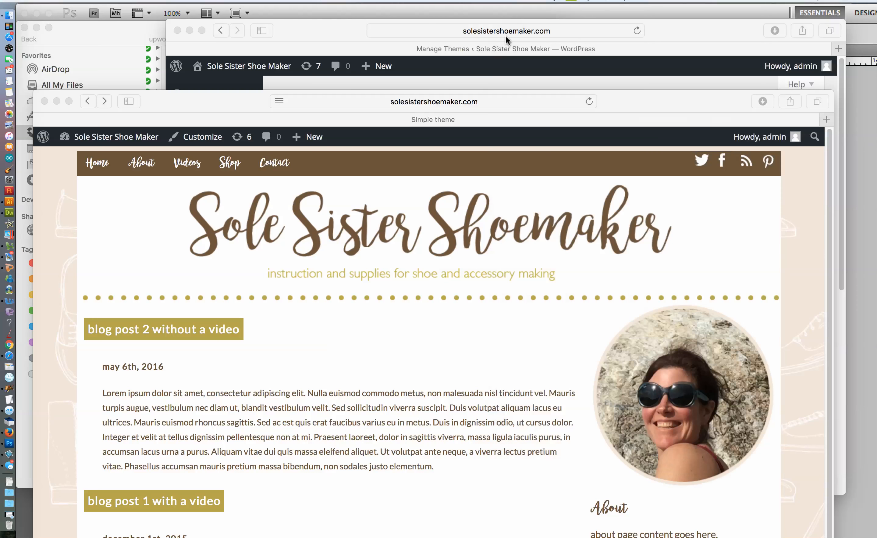
Quit and relaunch Fetch, and reopen the most recent connection to the server's sssm-theme folder
{"action": "left_click", "coordinate": [75, 1]}
{"action": "mouse_move", "coordinate": [127, 22]}
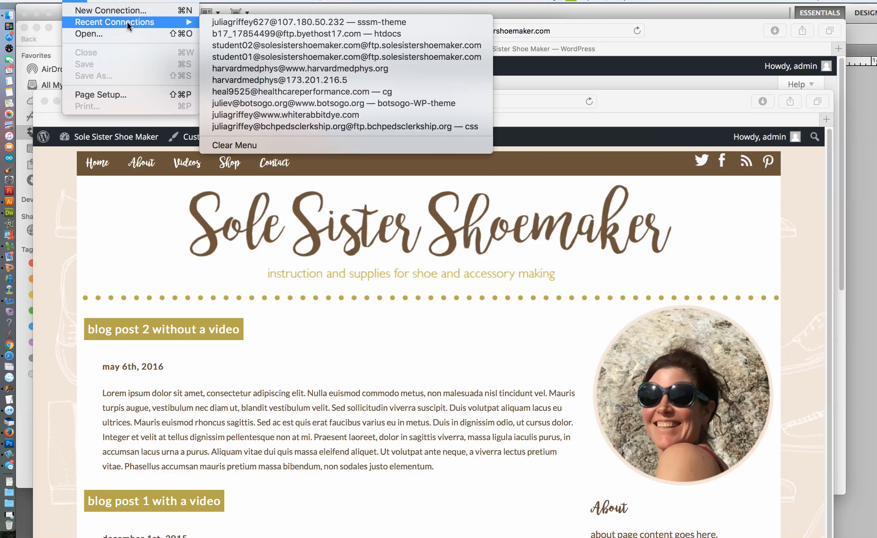
{"action": "mouse_move", "coordinate": [45, 1]}
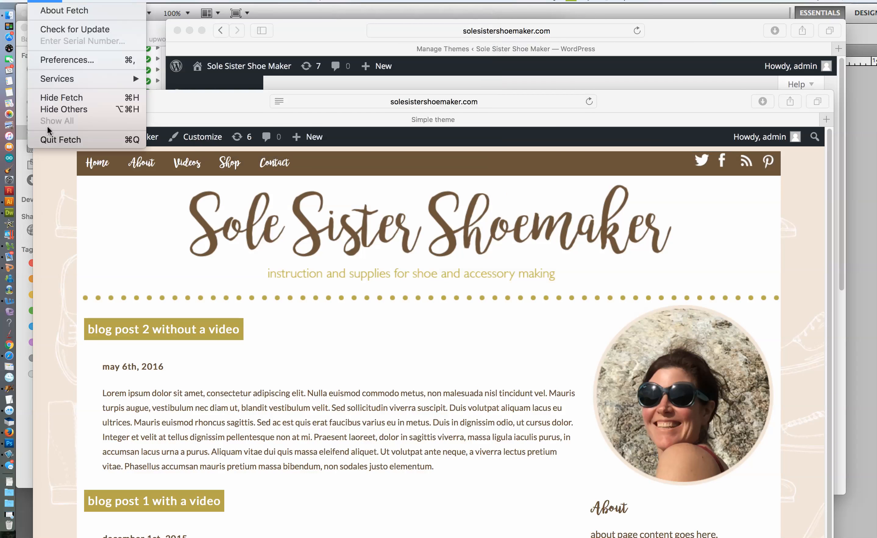
{"action": "left_click", "coordinate": [60, 141]}
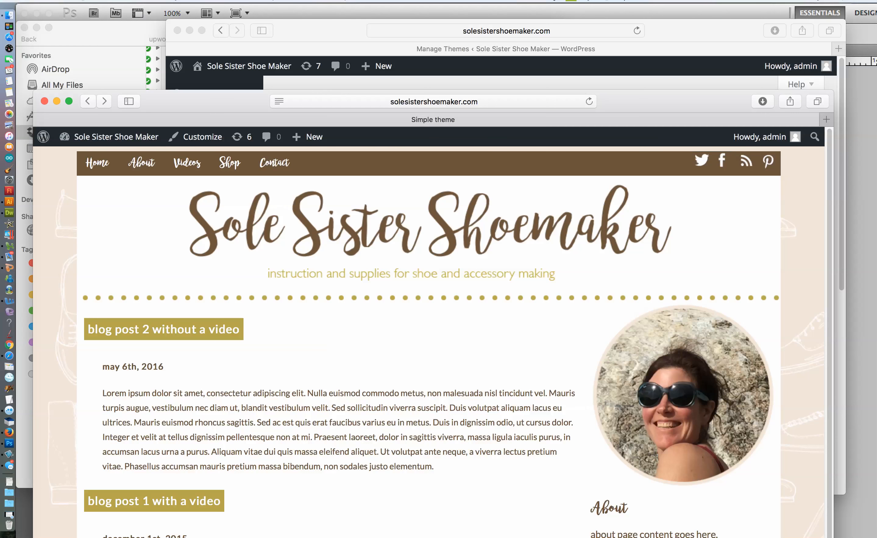
{"action": "left_click", "coordinate": [9, 390]}
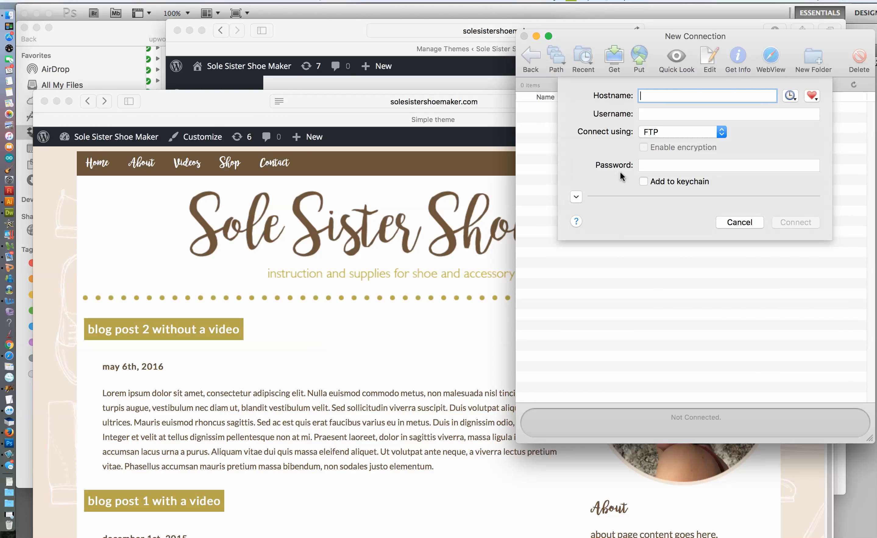
{"action": "left_click", "coordinate": [74, 2]}
{"action": "mouse_move", "coordinate": [119, 23]}
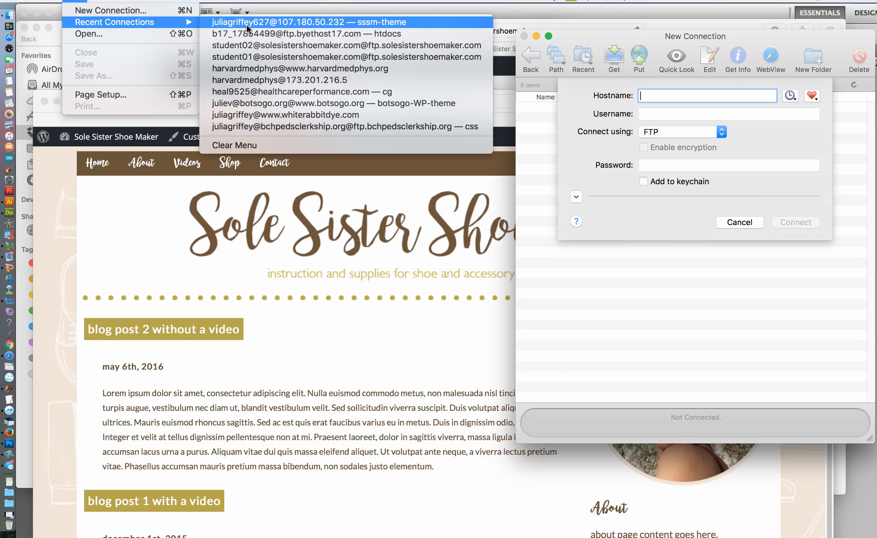
{"action": "left_click", "coordinate": [260, 23]}
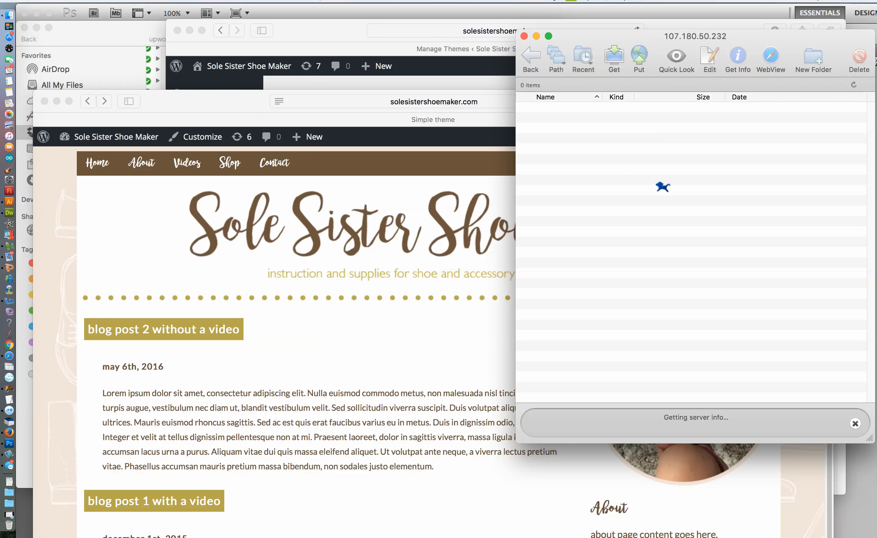
Upload screenshot.png from Finder's local sssm-theme folder to the server's sssm-theme folder in Fetch
{"action": "left_click", "coordinate": [9, 18]}
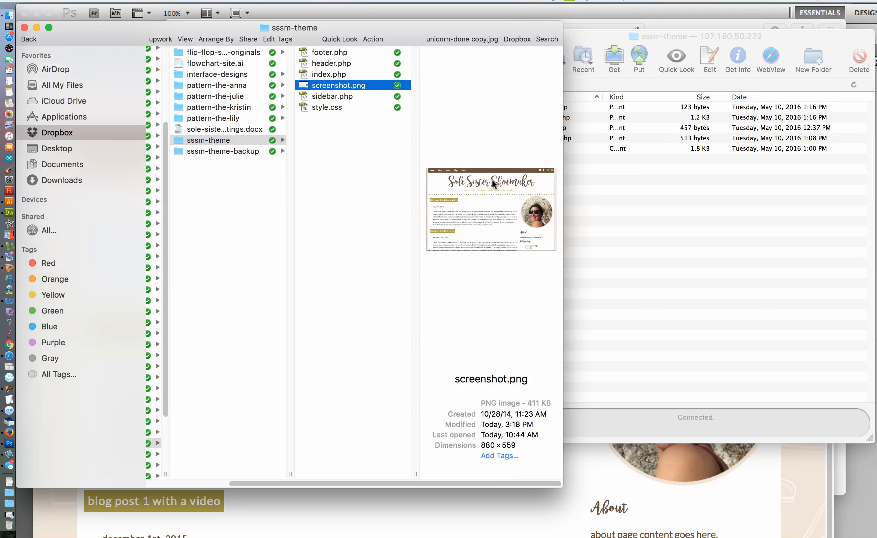
{"action": "left_click_drag", "start_coordinate": [326, 86], "coordinate": [711, 324]}
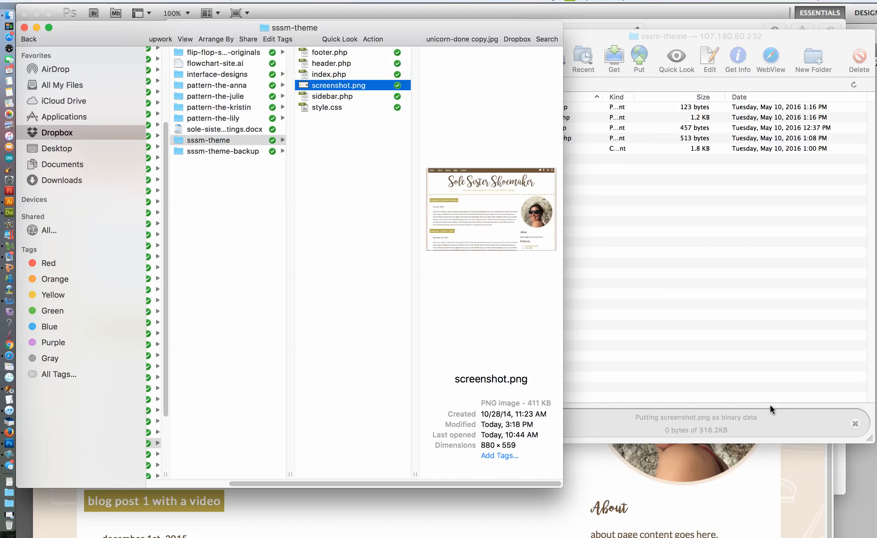
{"action": "left_click", "coordinate": [794, 431]}
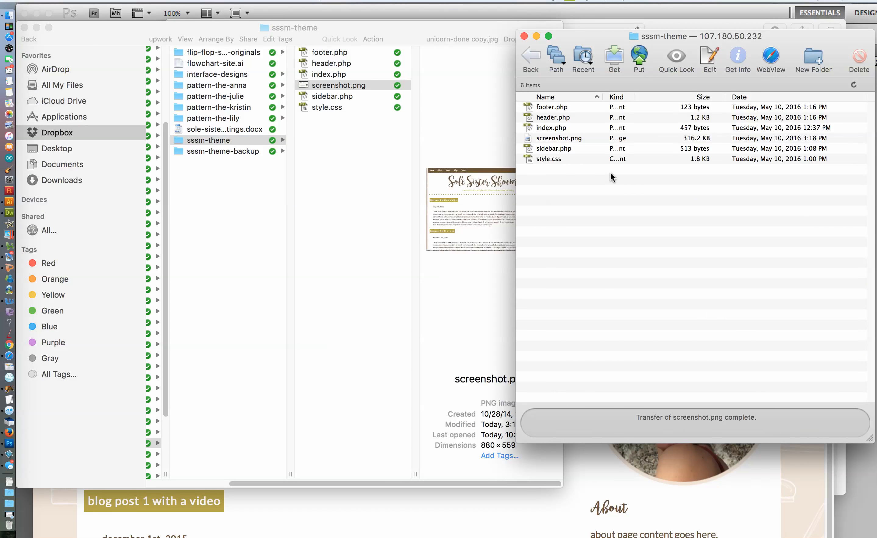
Switch to Safari and bring up the Manage Themes window to check the sssm-theme thumbnail
{"action": "left_click", "coordinate": [689, 480]}
{"action": "left_click_drag", "start_coordinate": [166, 110], "coordinate": [231, 24]}
{"action": "left_click", "coordinate": [305, 2]}
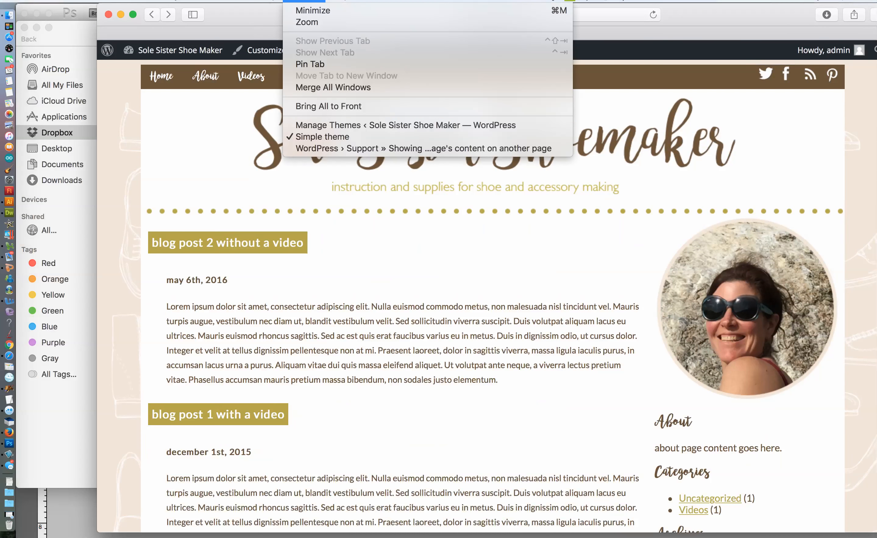
{"action": "left_click", "coordinate": [319, 126]}
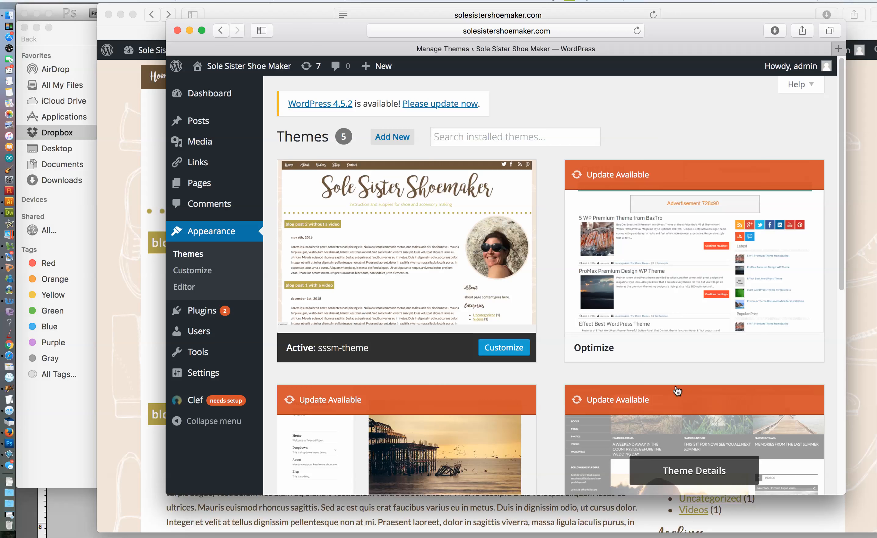
{"action": "left_click", "coordinate": [260, 1]}
{"action": "left_click", "coordinate": [508, 2]}
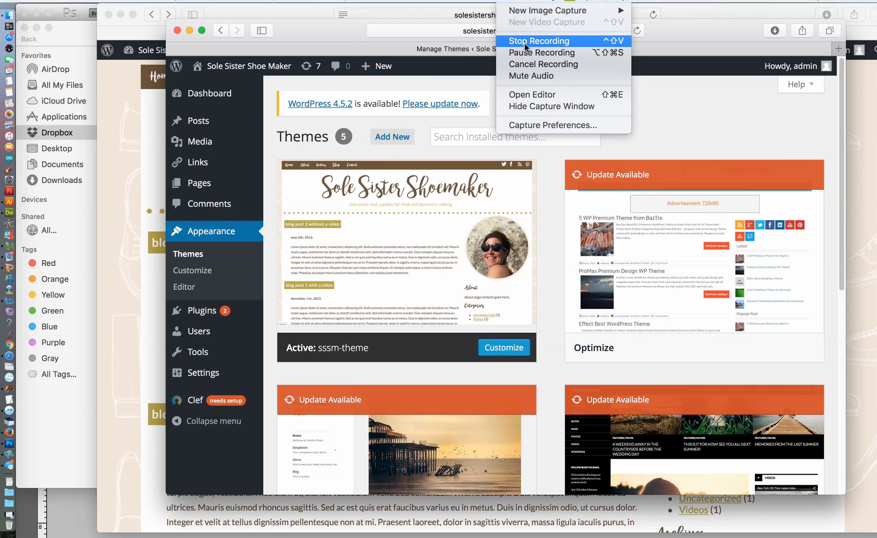